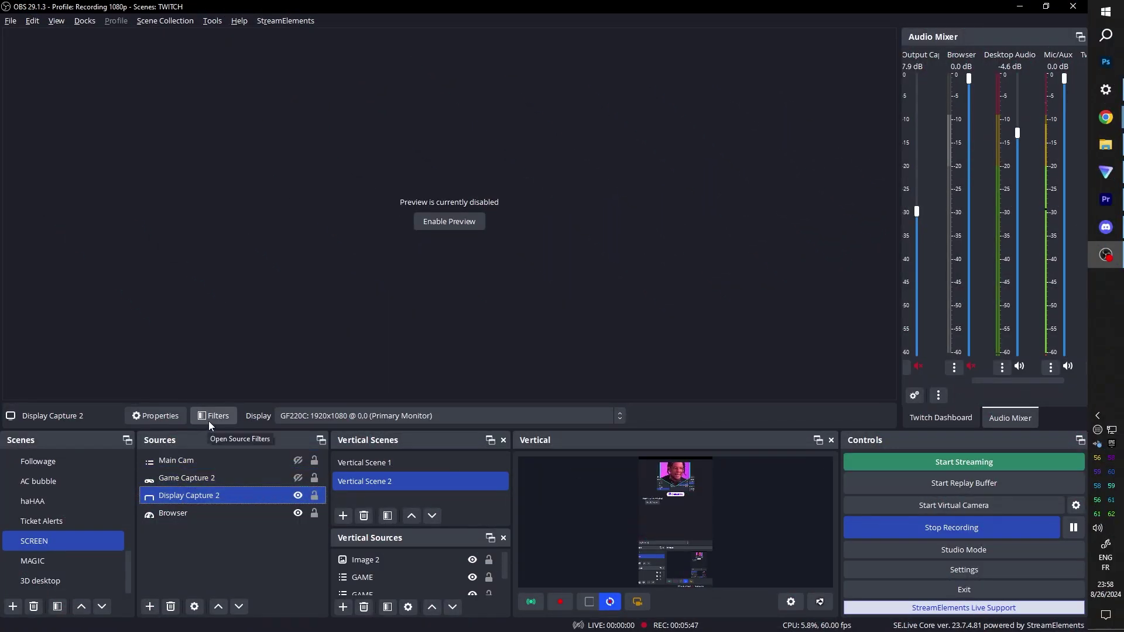
Add a user-defined shader filter to the camera source and load an example shader file.
left_click(214, 415)
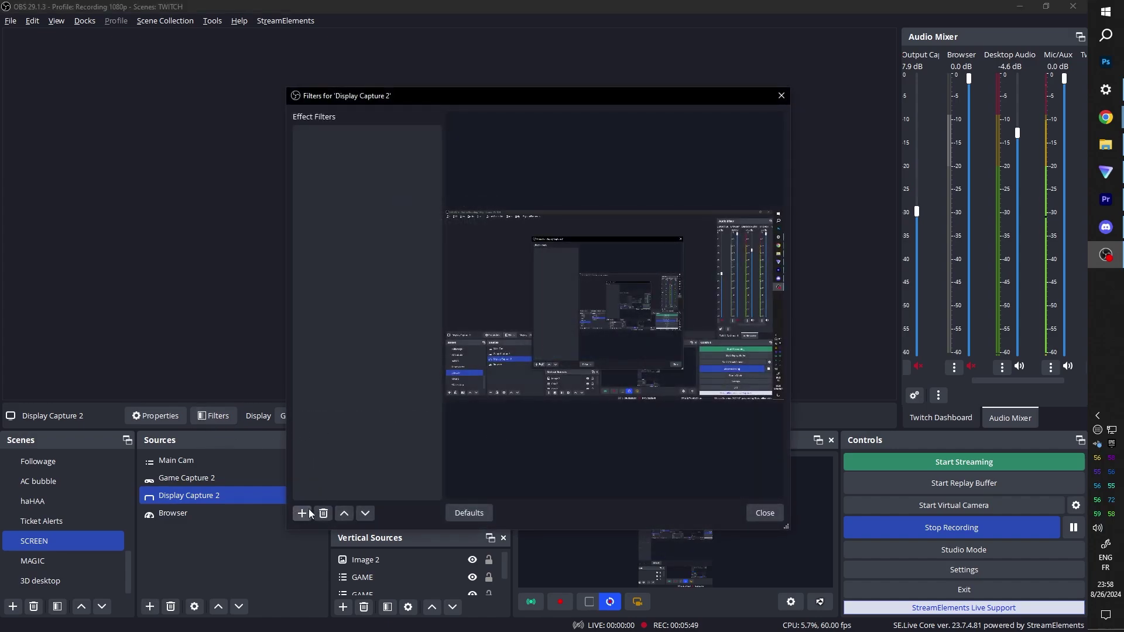
left_click(301, 513)
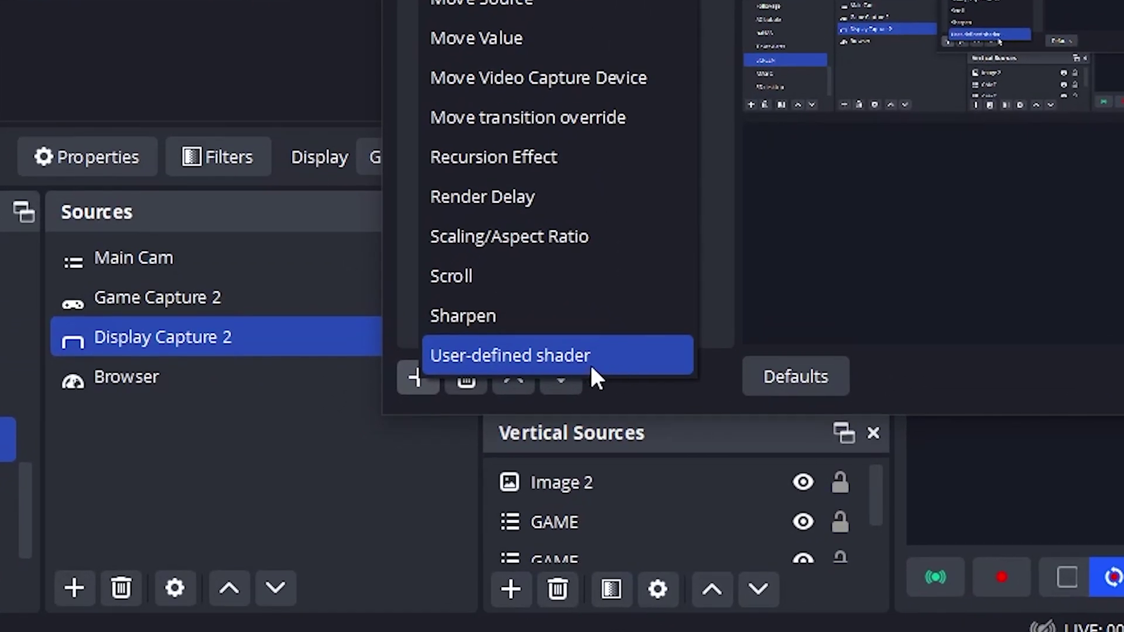
left_click(591, 361)
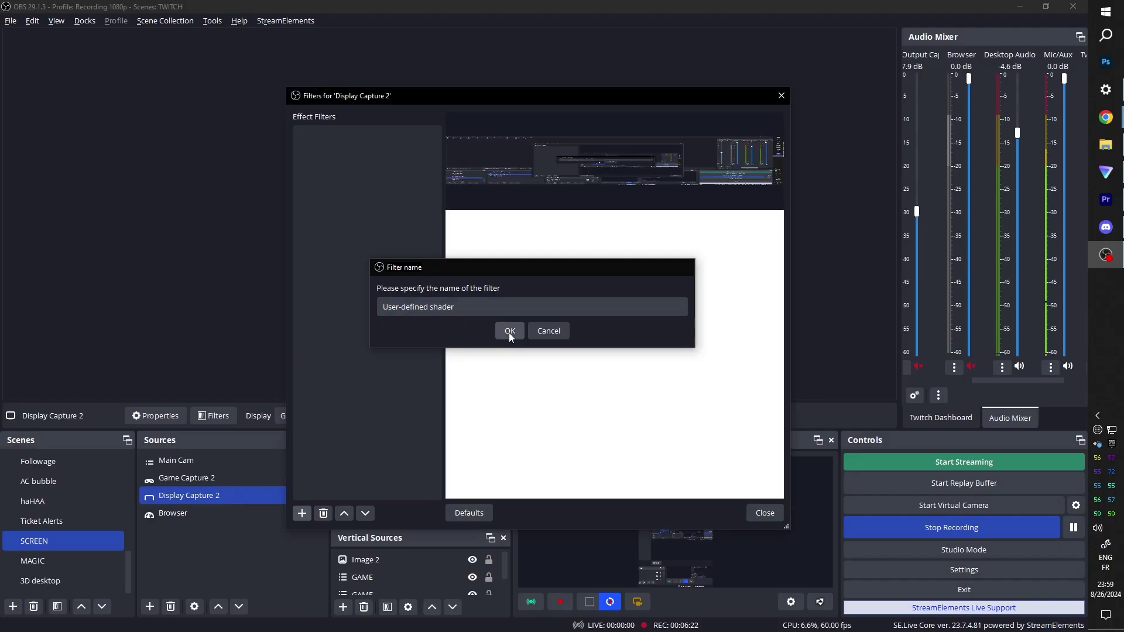
left_click(509, 330)
scroll(483, 404, "up", 1)
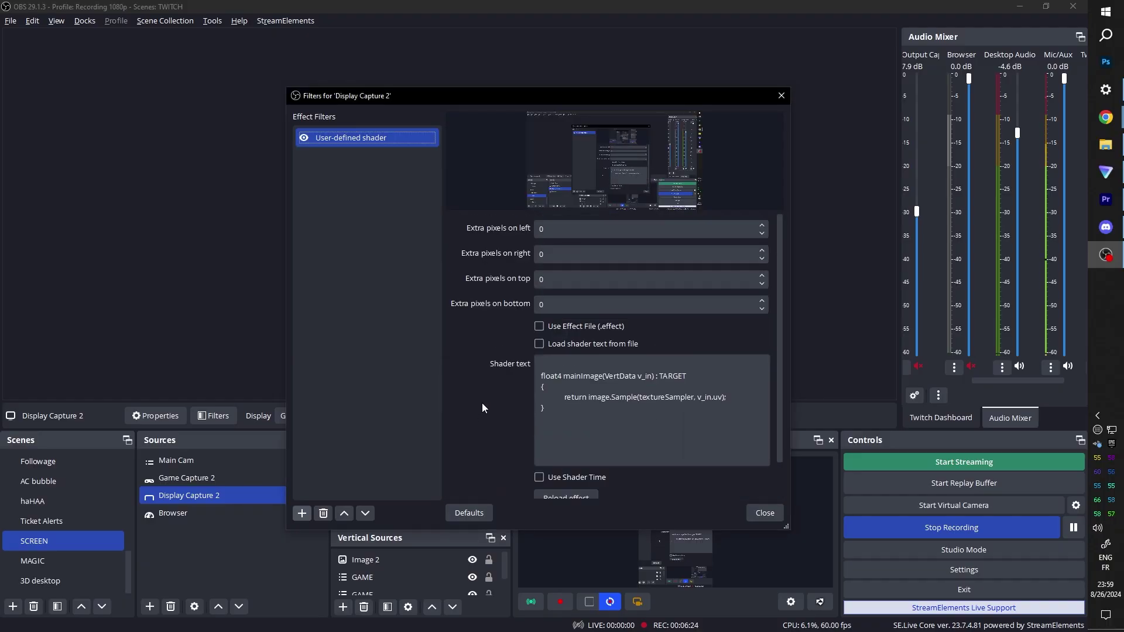
left_click(539, 344)
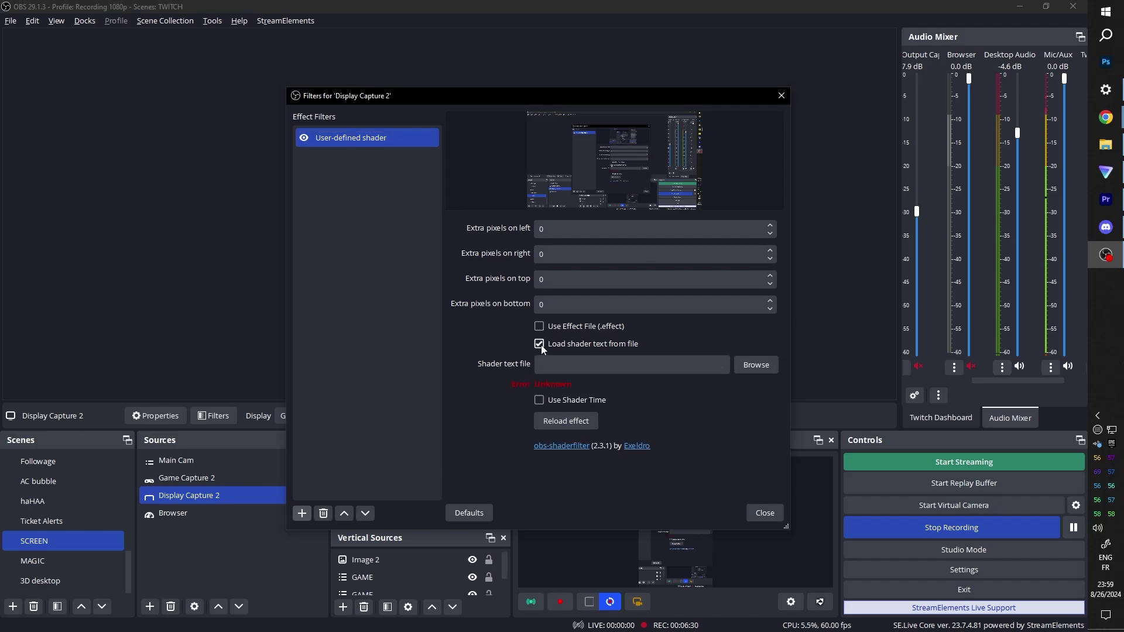
left_click(756, 365)
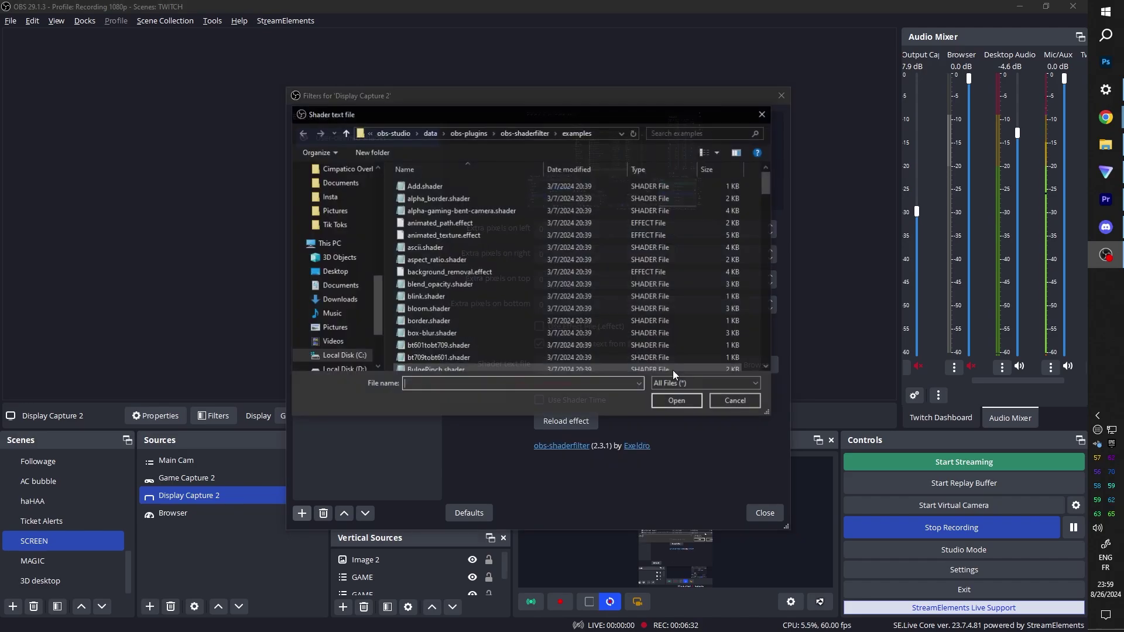
left_click(473, 199)
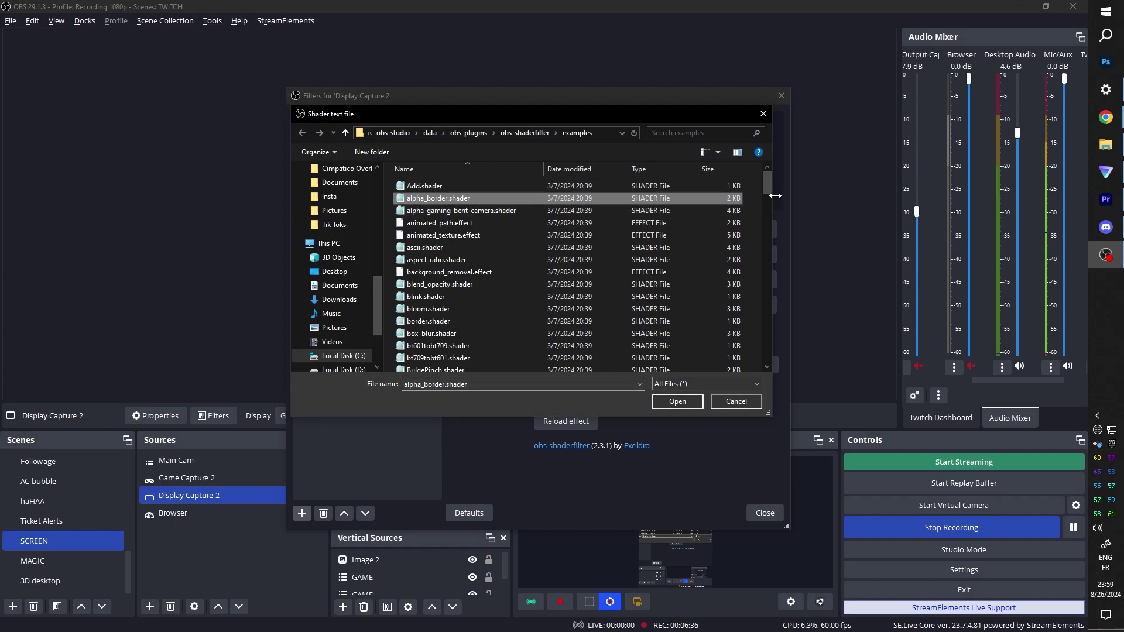
mouse_move(768, 188)
left_mouse_down()
mouse_move(753, 361)
mouse_move(742, 182)
left_mouse_up()
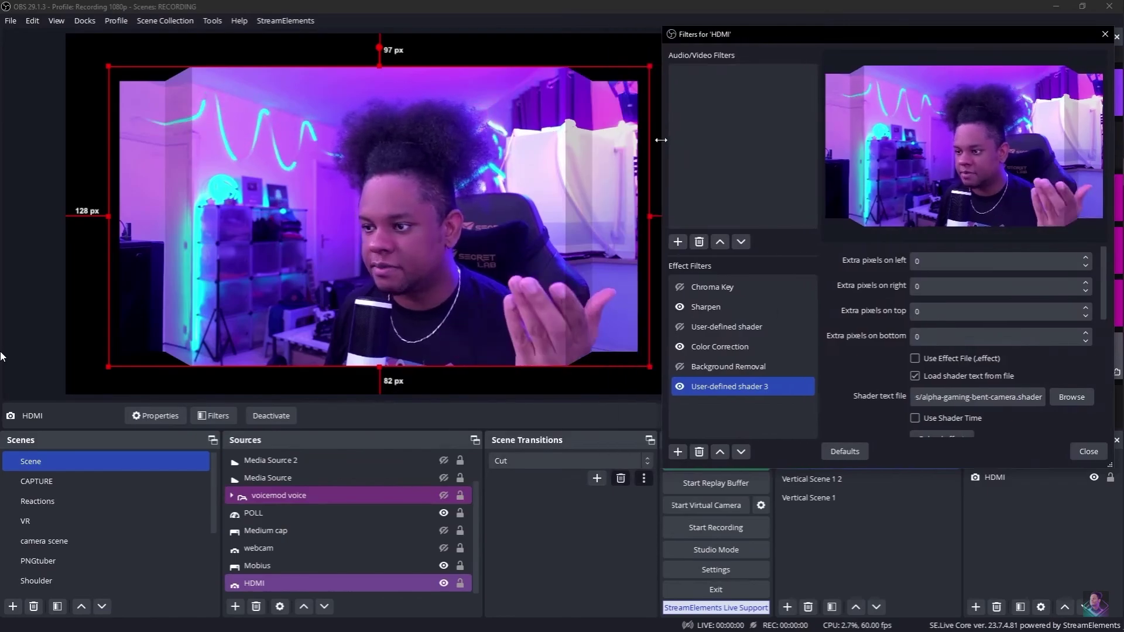
left_click_drag(613, 145, 653, 146)
scroll(838, 372, "down", 4)
Ease the camera's left bend, then try the animated_path and animated image shaders.
left_click_drag(951, 326, 944, 327)
scroll(1071, 327, "up", 2)
left_click(1072, 328)
double_click(827, 176)
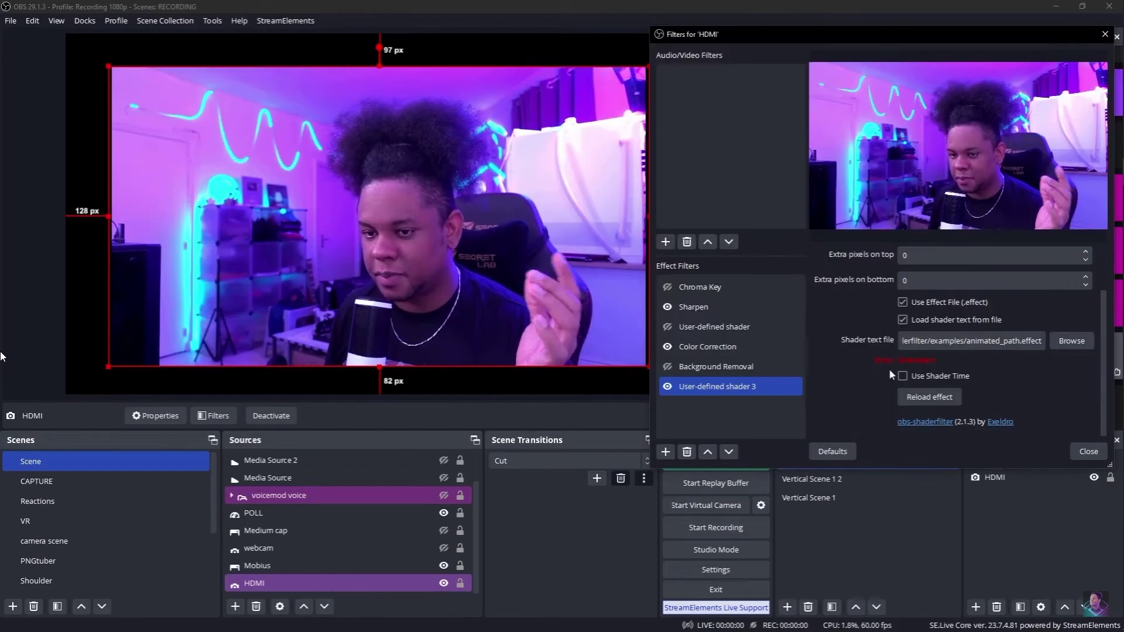
left_click(1072, 341)
double_click(790, 221)
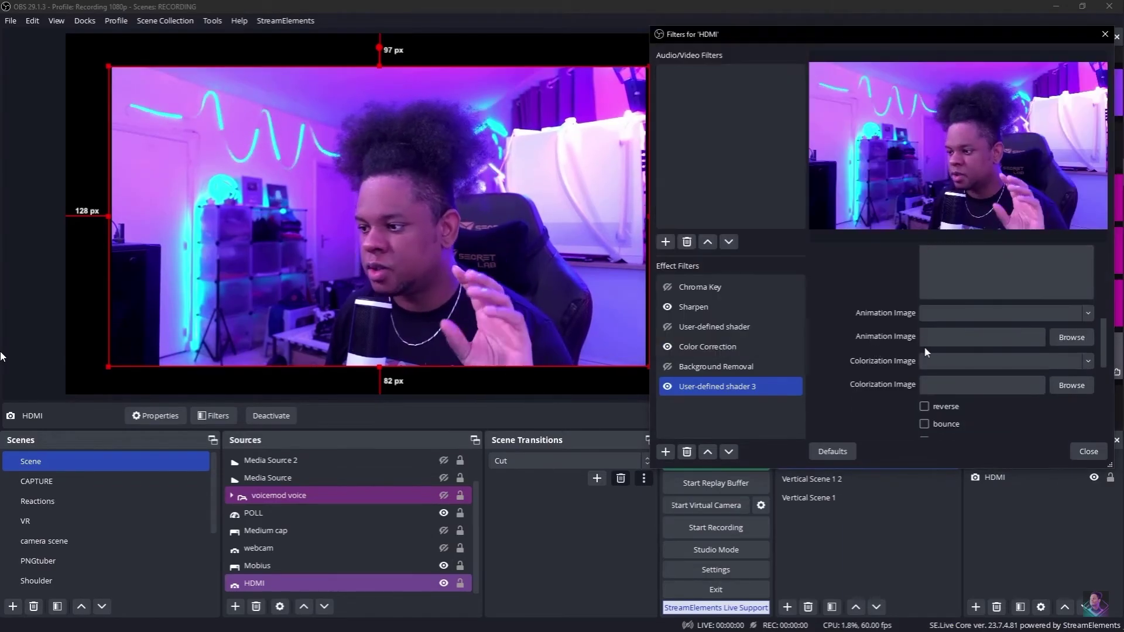
left_click(1087, 314)
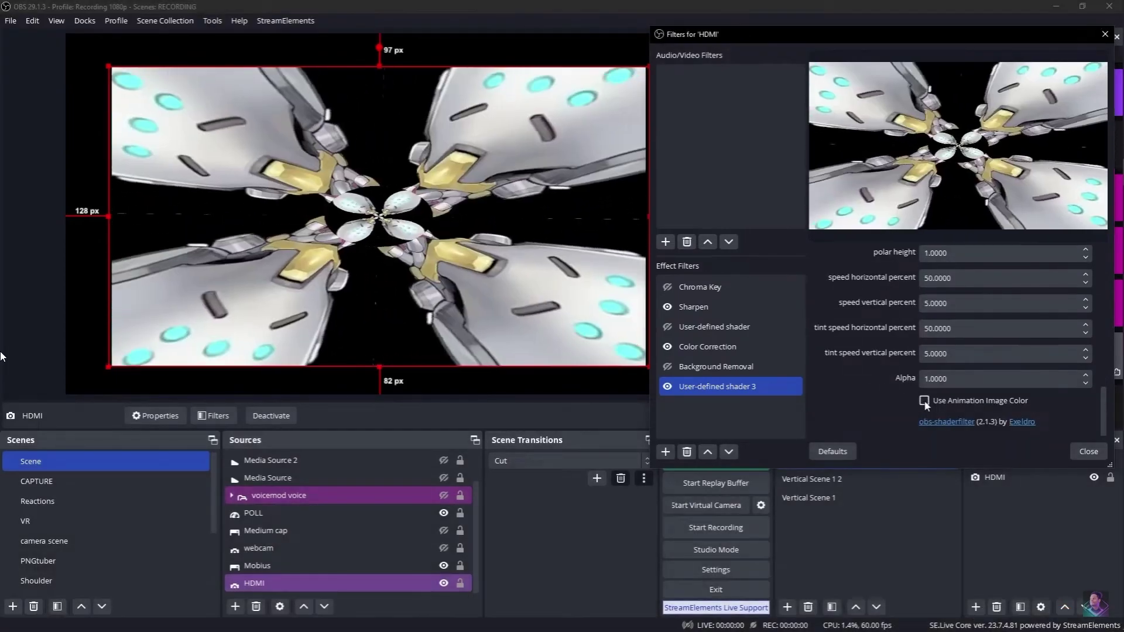
scroll(872, 369, "up", 3)
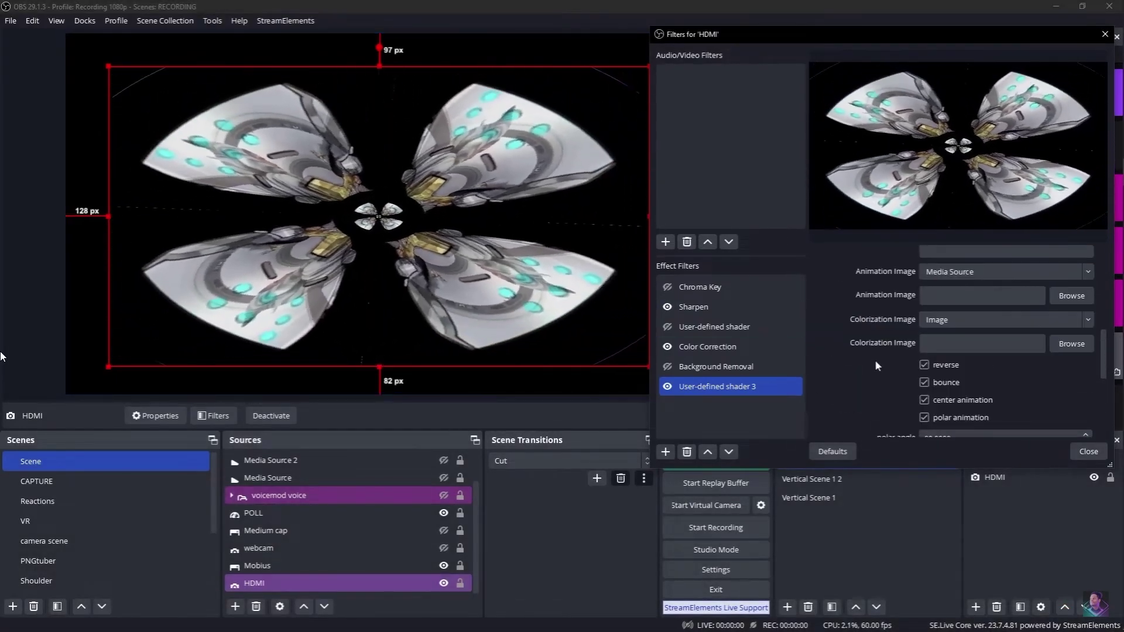
Make the ASCII shader's characters a single orange colour.
left_click(904, 375)
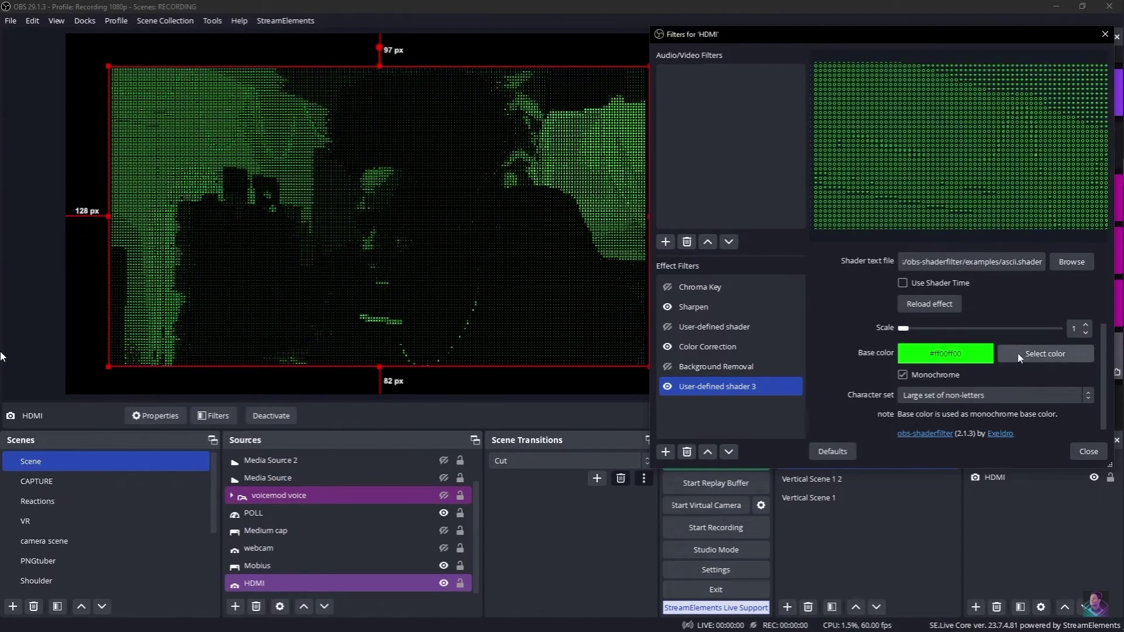
left_click(1045, 353)
left_click(964, 385)
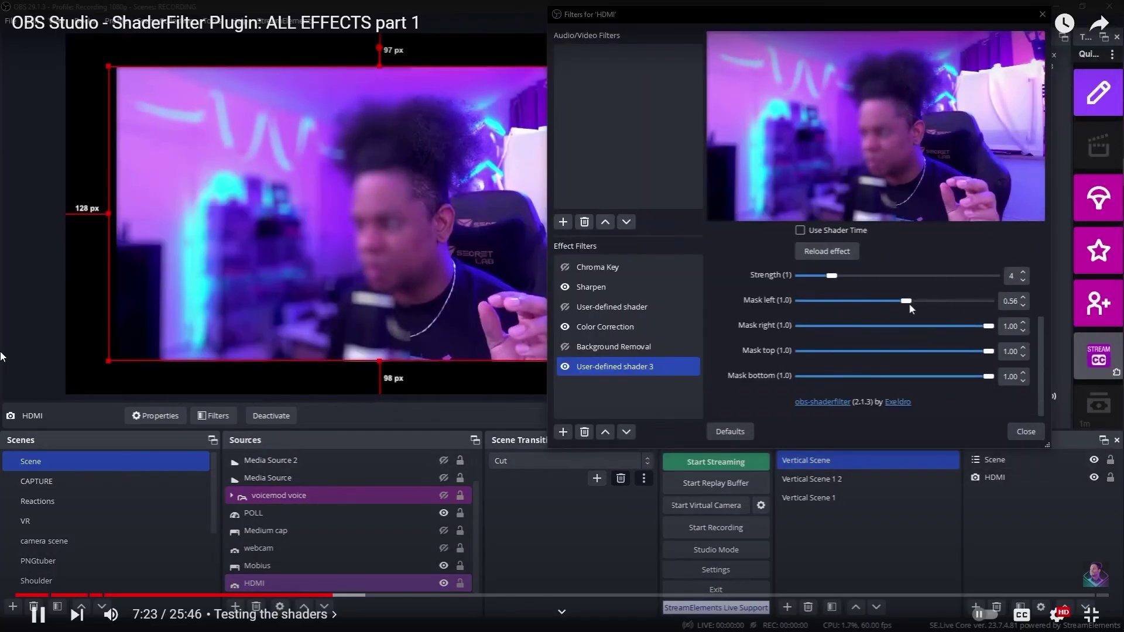
Adjust the box blur region and enlarge the bulge radius to about 0.58.
left_click_drag(905, 301, 925, 301)
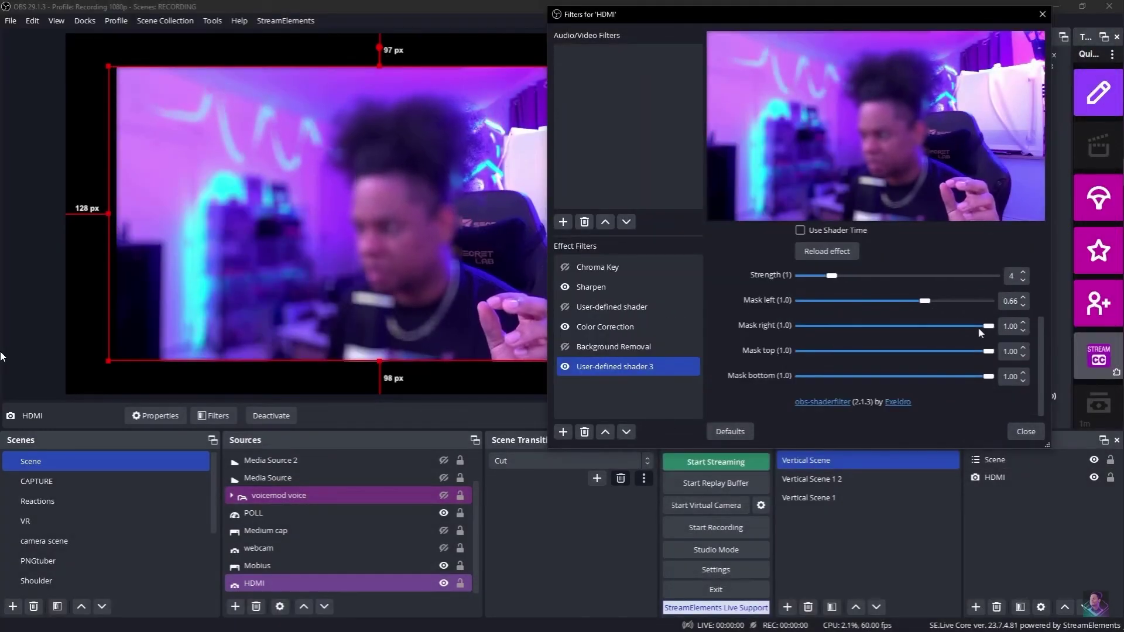
left_click(930, 327)
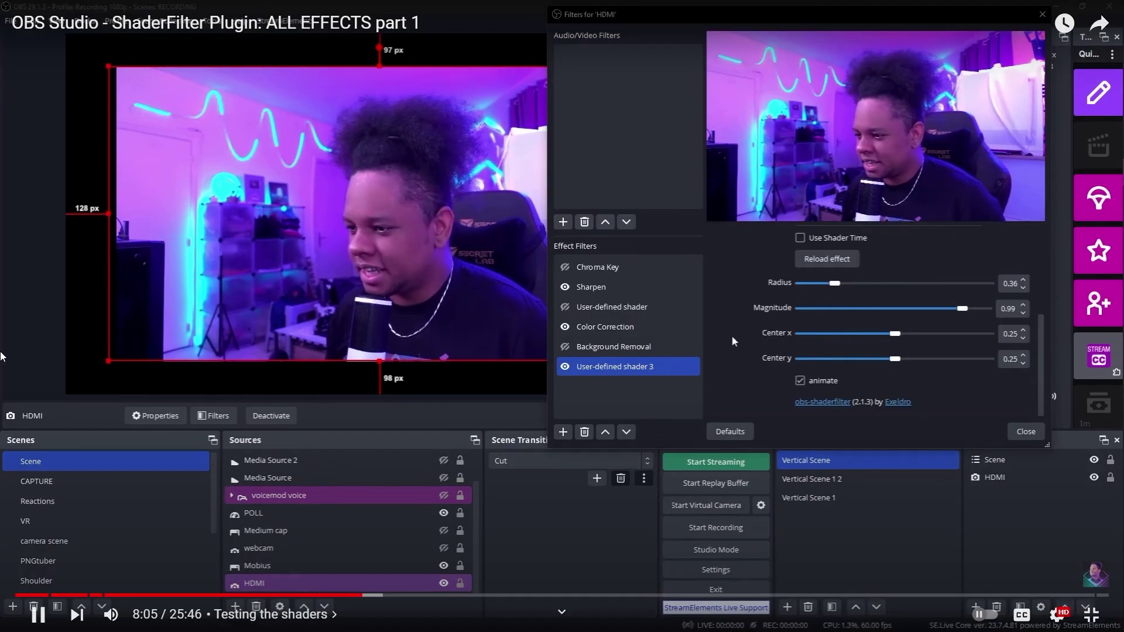
left_click_drag(835, 286, 856, 284)
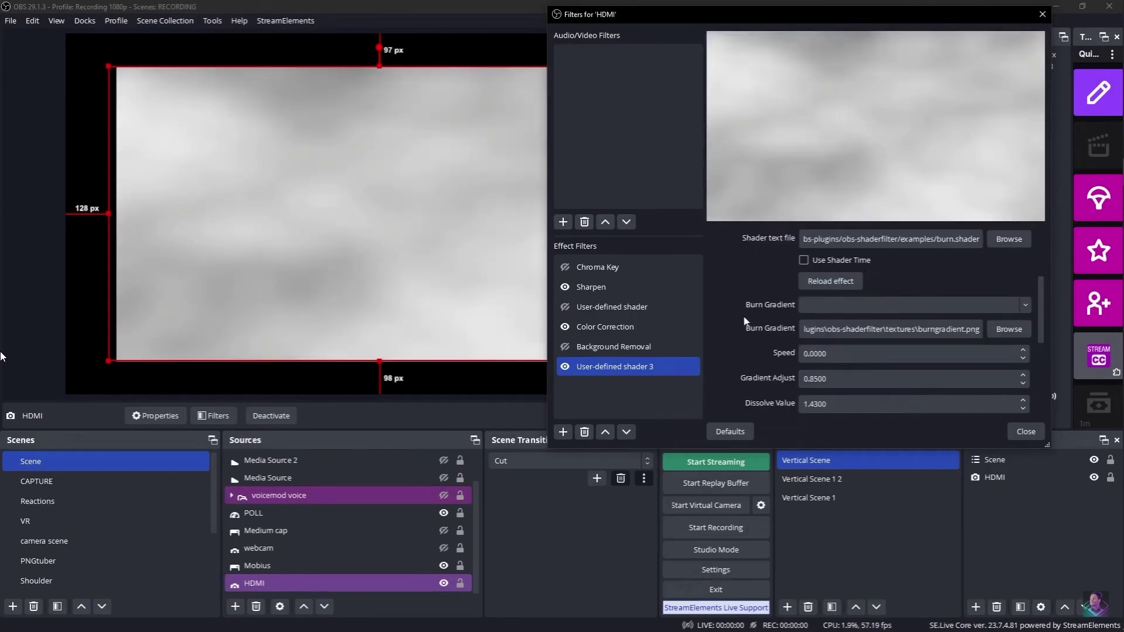
scroll(763, 314, "down", 1)
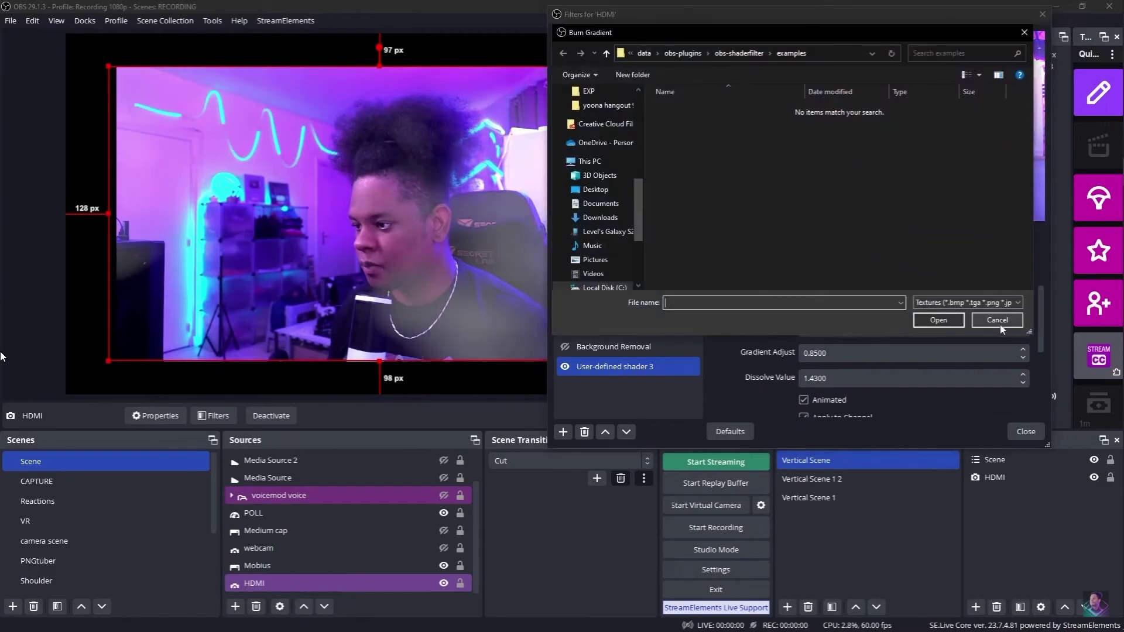
key("Right")
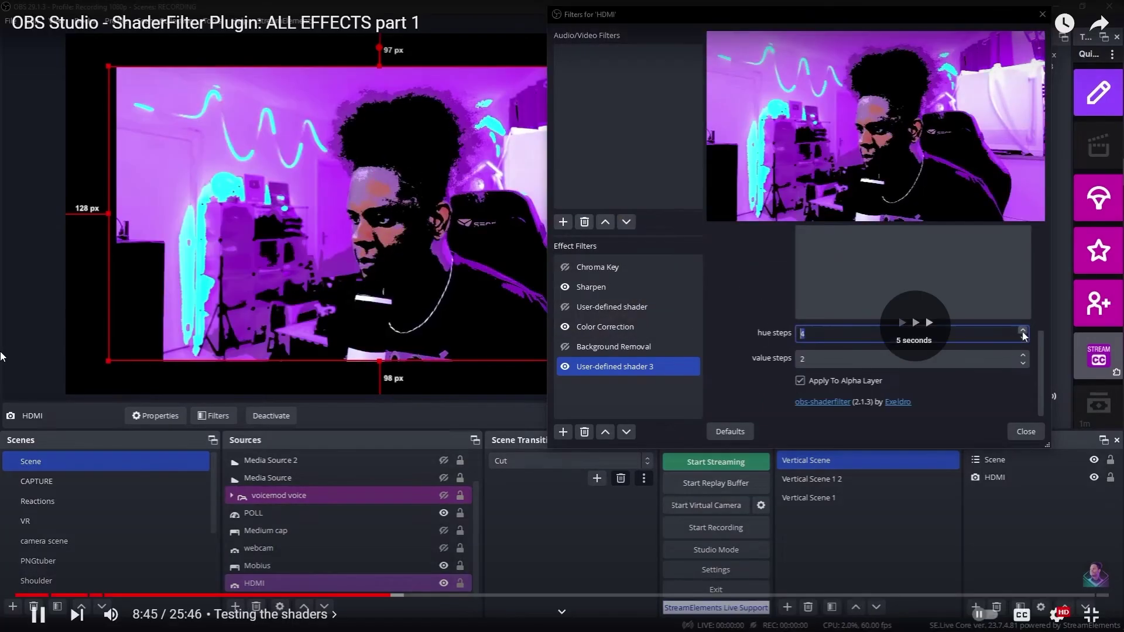
key("Right")
key("Right")
key("Right")
key("Right")
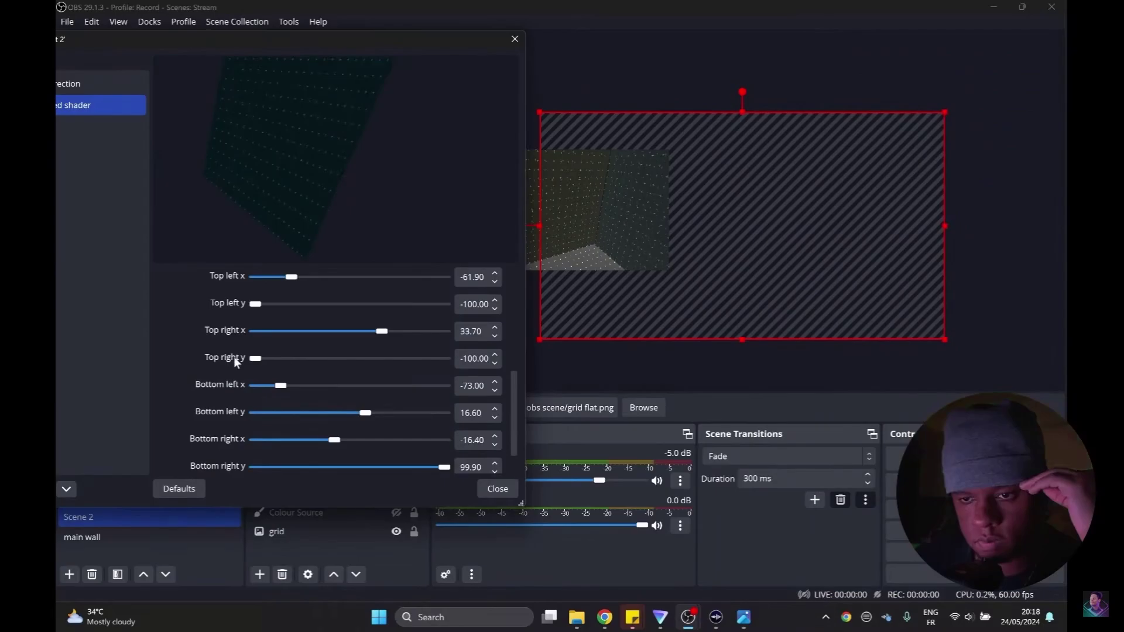
Move the right wall image's top-left corner point and close its filters.
left_click_drag(255, 304, 275, 304)
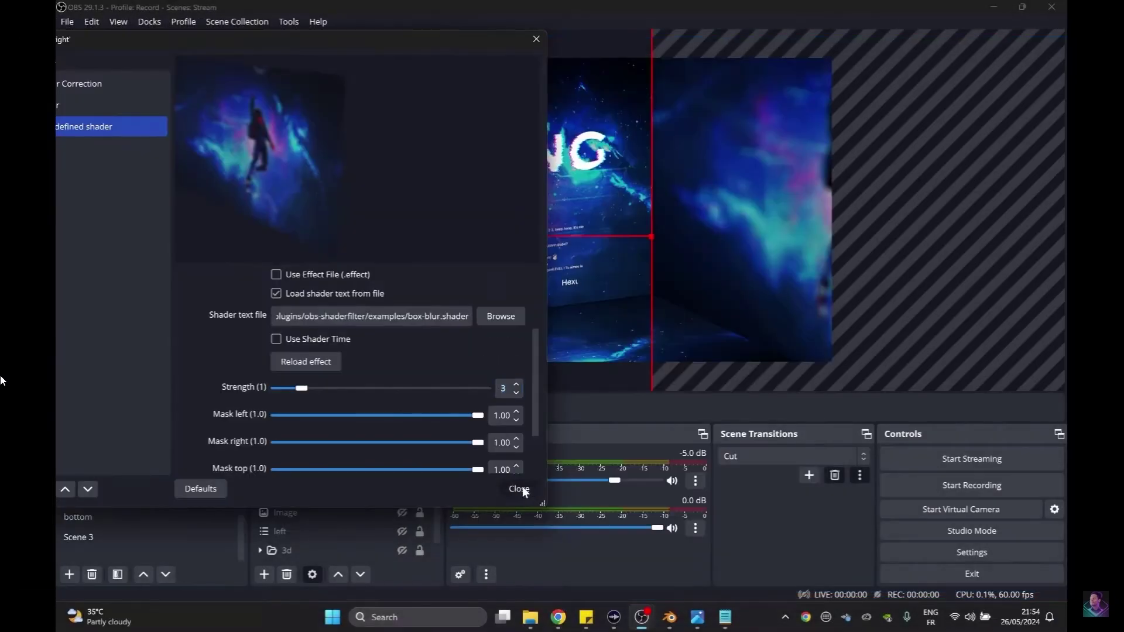
left_click(520, 489)
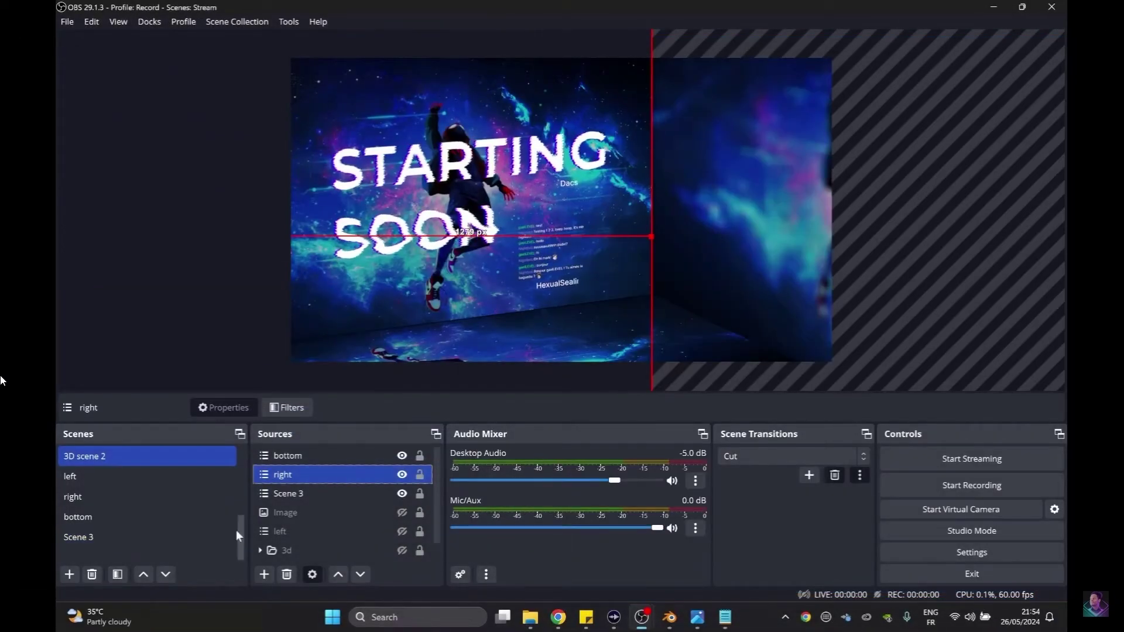
left_click(294, 454)
Add a user-defined shader filter to the bottom source, set to load from file.
right_click(294, 454)
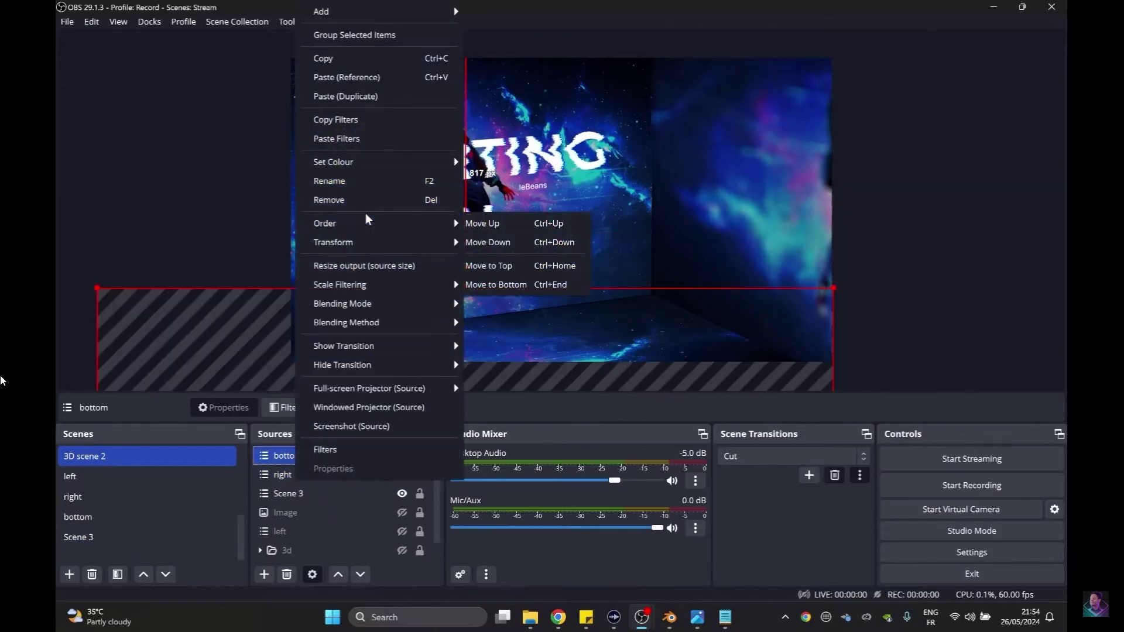
left_click(326, 449)
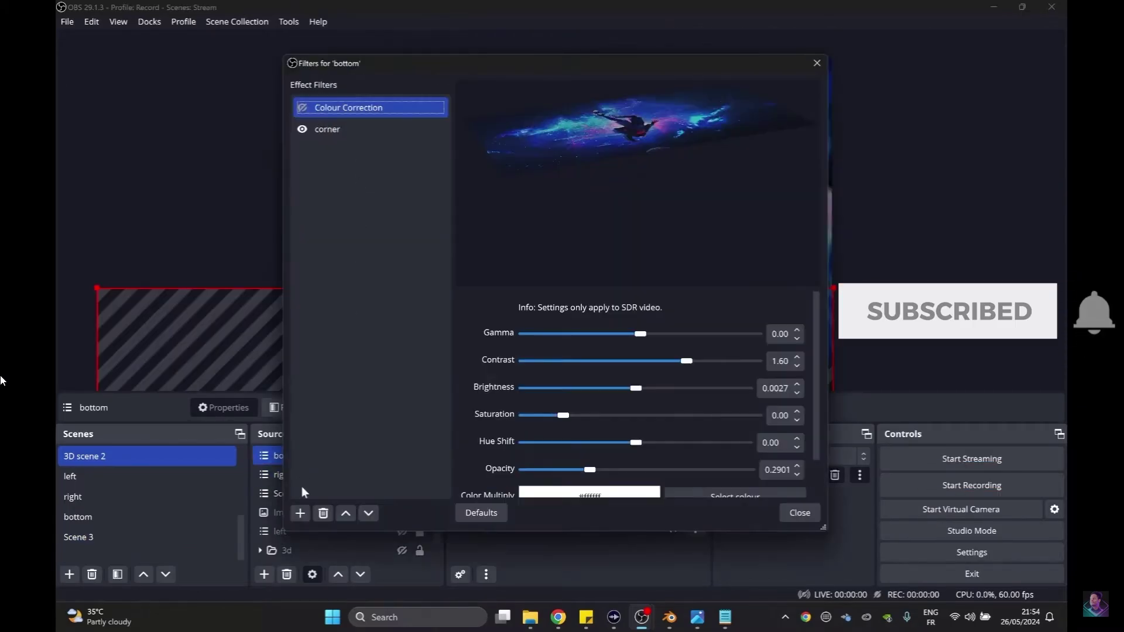
left_click(299, 513)
left_click(538, 321)
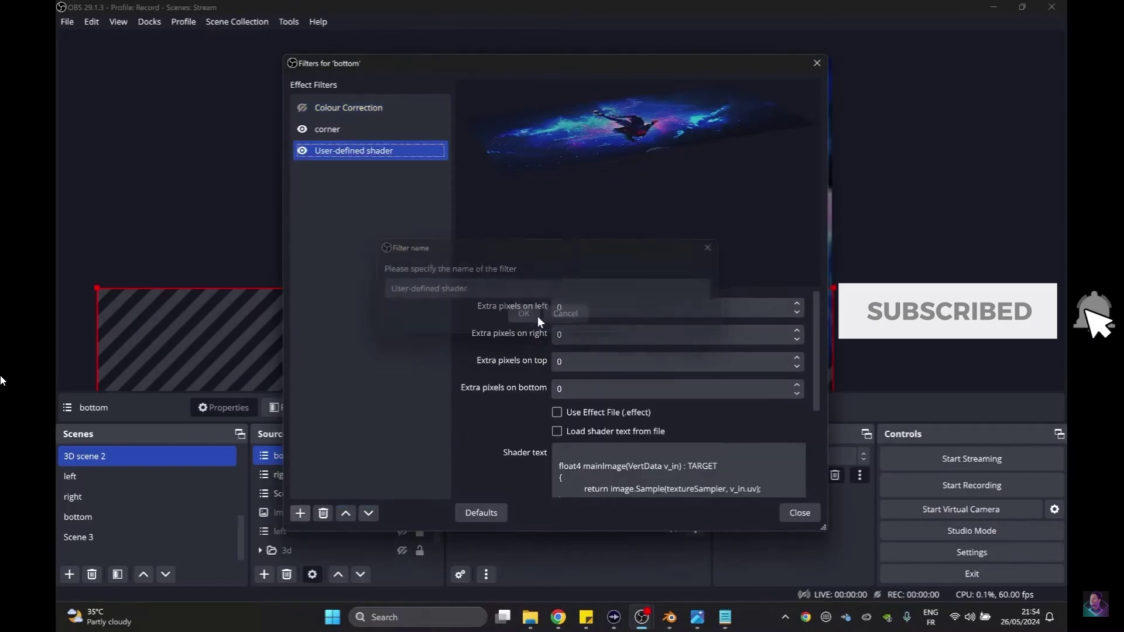
left_click(576, 438)
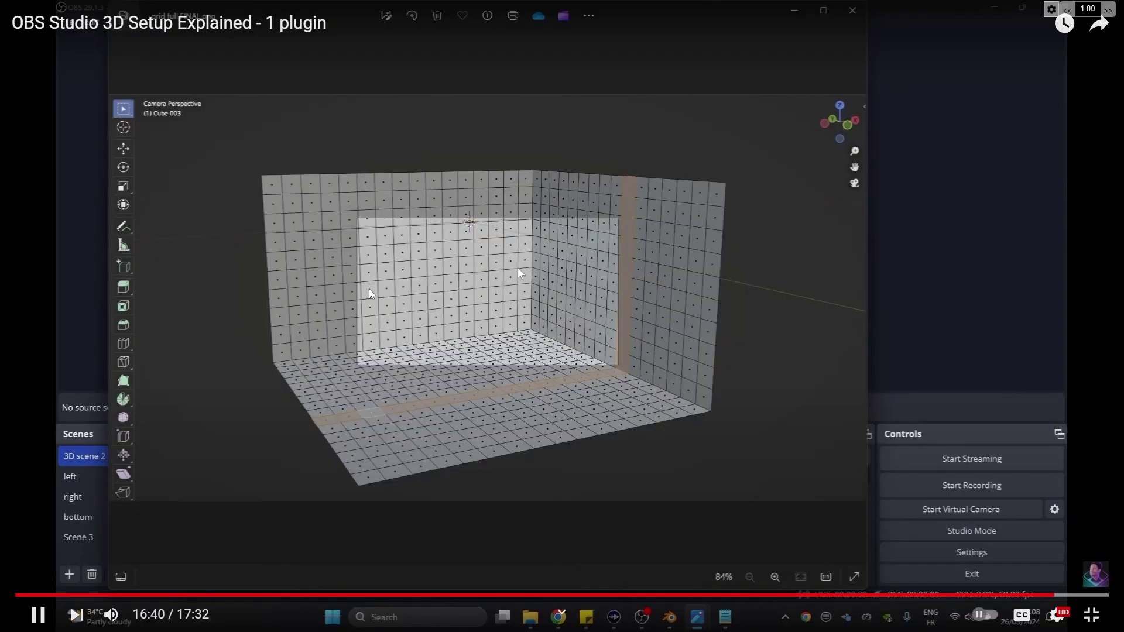
key("l")
key("l")
key("l")
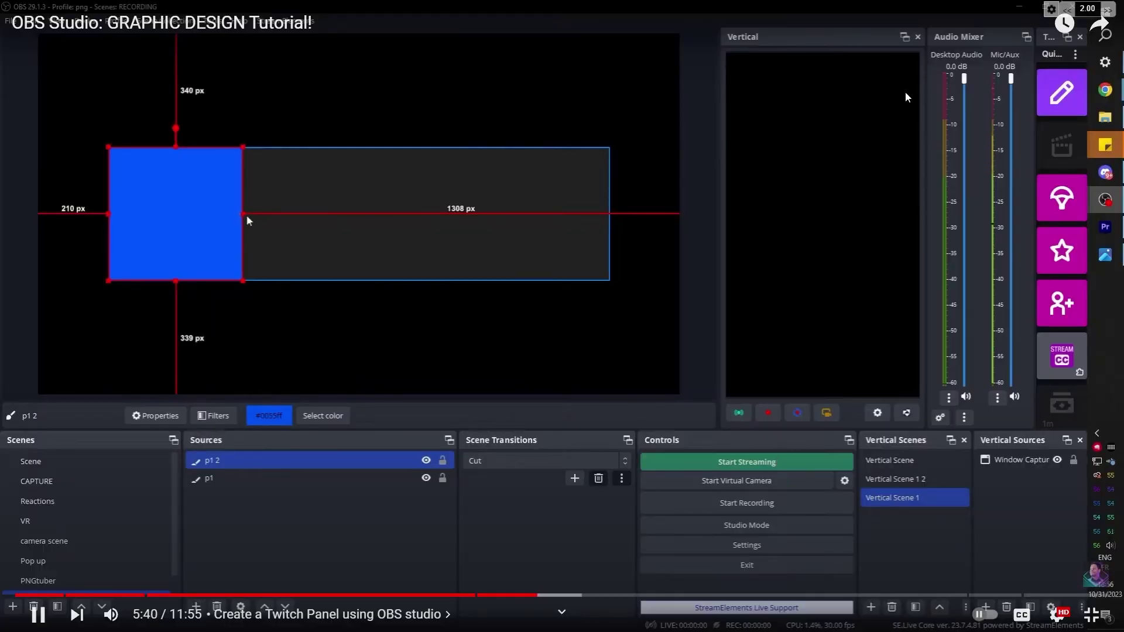
Add a user-defined shader to p1 2 and try the circle shader from file.
left_click(1105, 12)
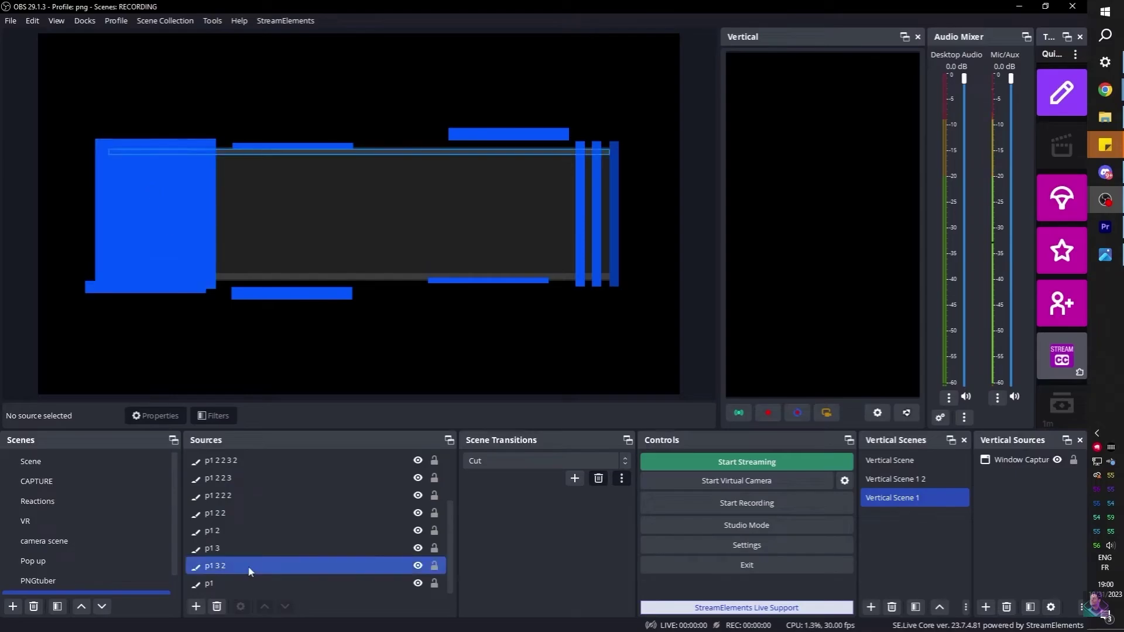
left_click(102, 258)
left_click(211, 415)
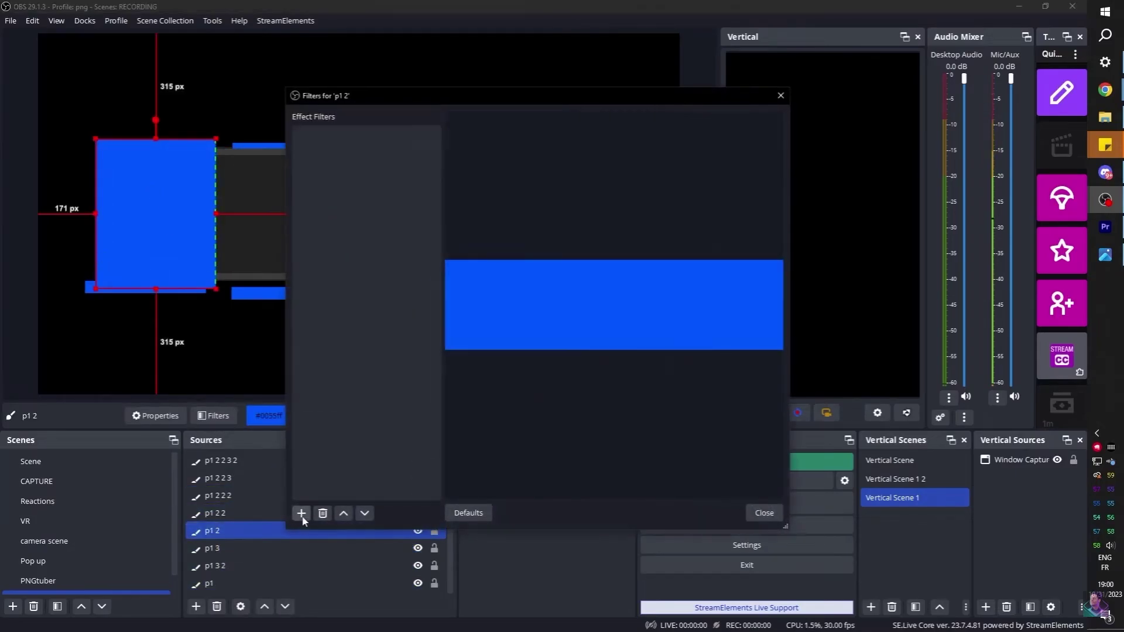
left_click(537, 346)
left_click(757, 361)
scroll(556, 255, "down", 2)
scroll(506, 244, "down", 4)
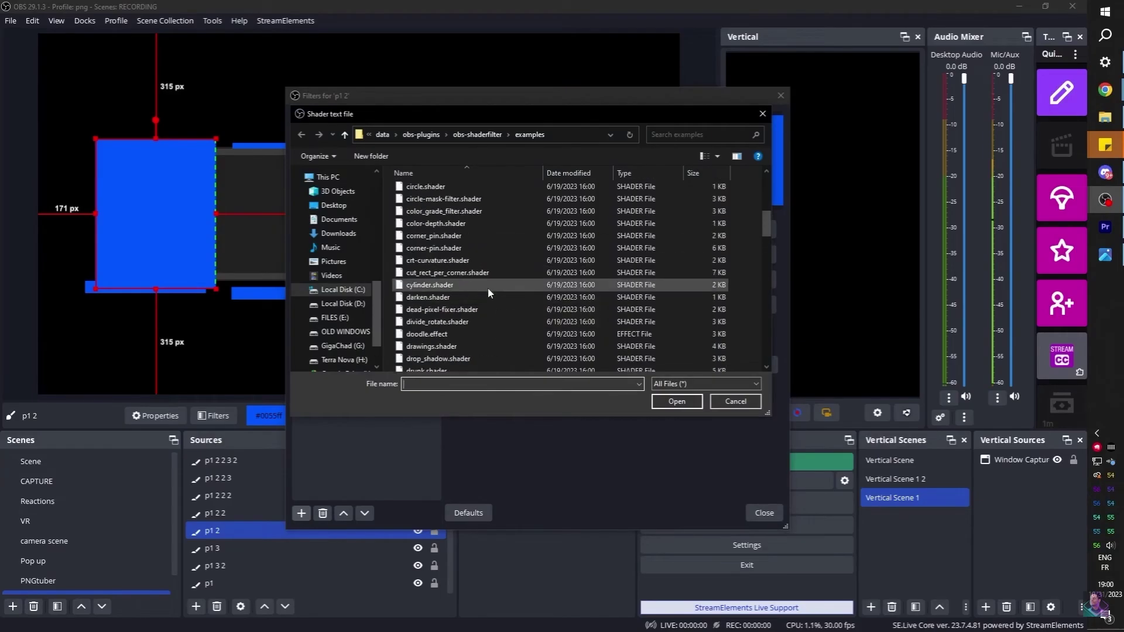
left_click(458, 225)
double_click(458, 225)
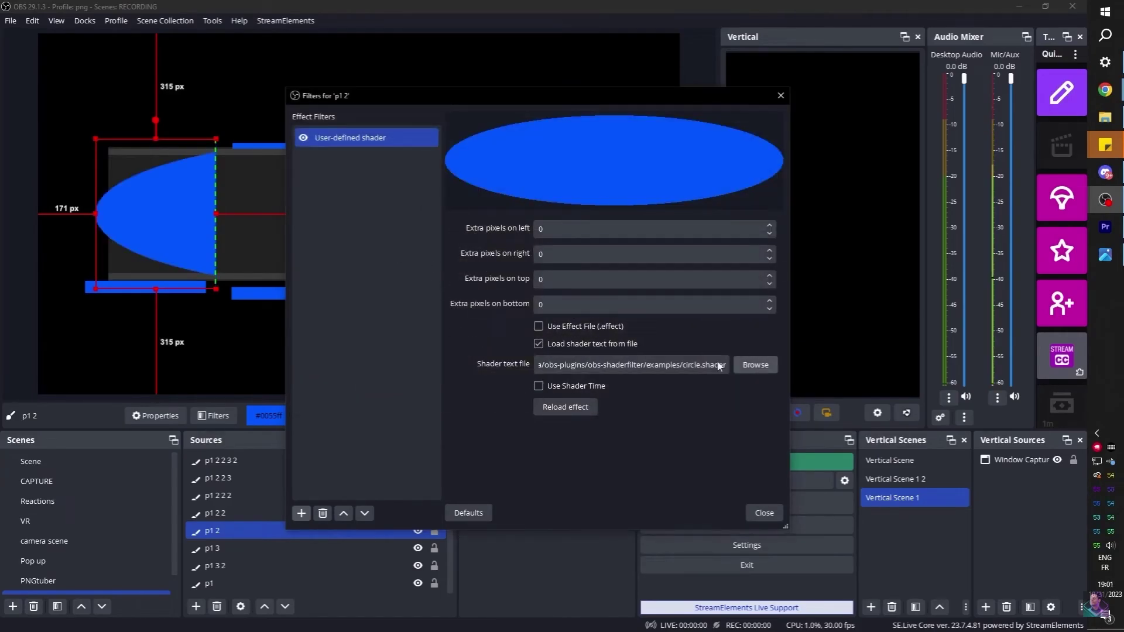
Switch p1 2 to rounded_rect.shader and raise the corner radius to about 40.
left_click(756, 364)
scroll(439, 304, "down", 3)
double_click(440, 268)
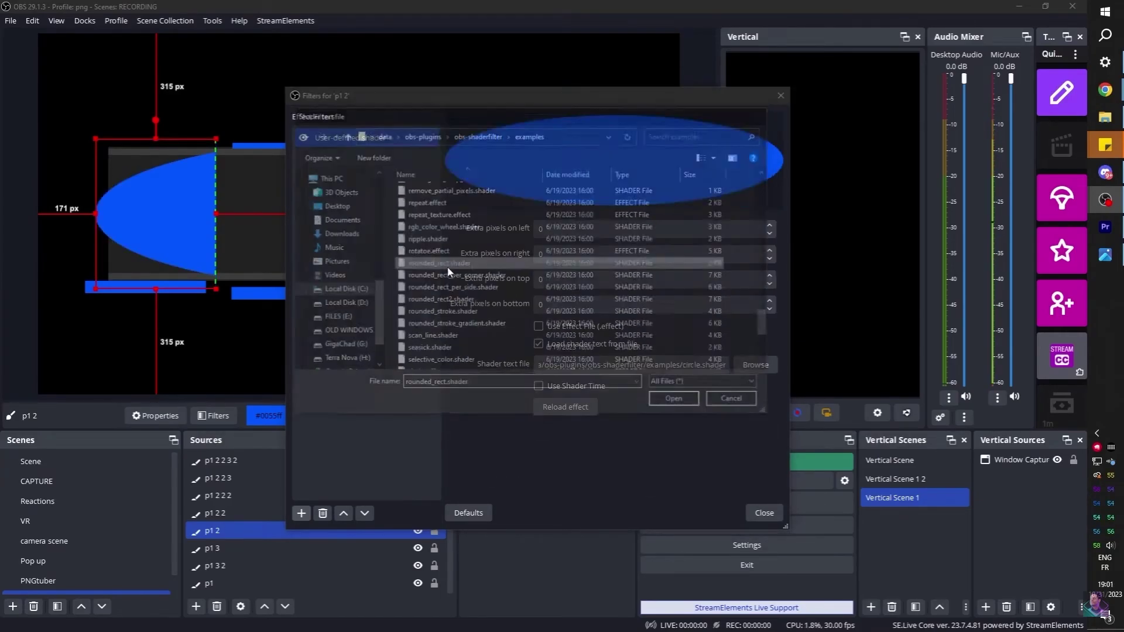
left_click_drag(554, 435, 575, 436)
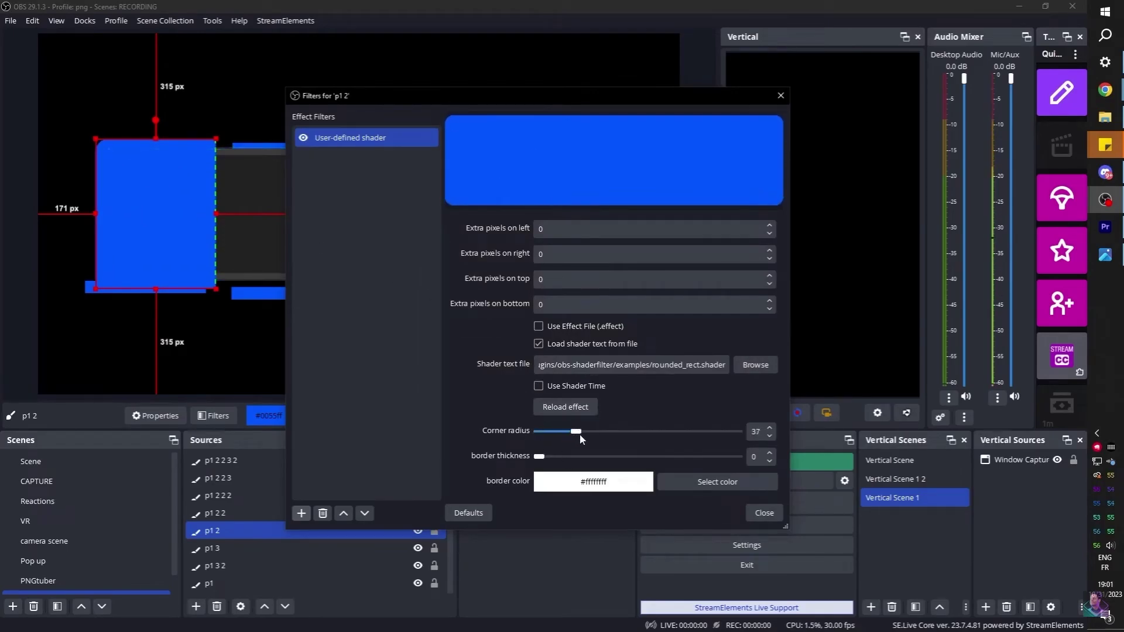
left_click_drag(584, 435, 591, 437)
left_click(343, 197)
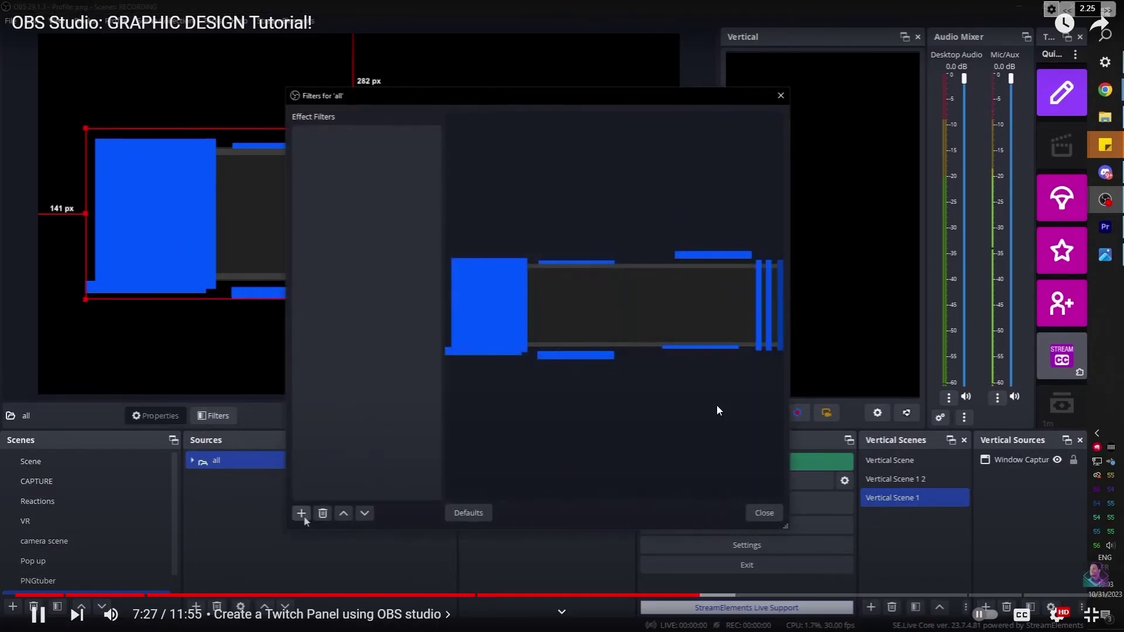
left_click(723, 596)
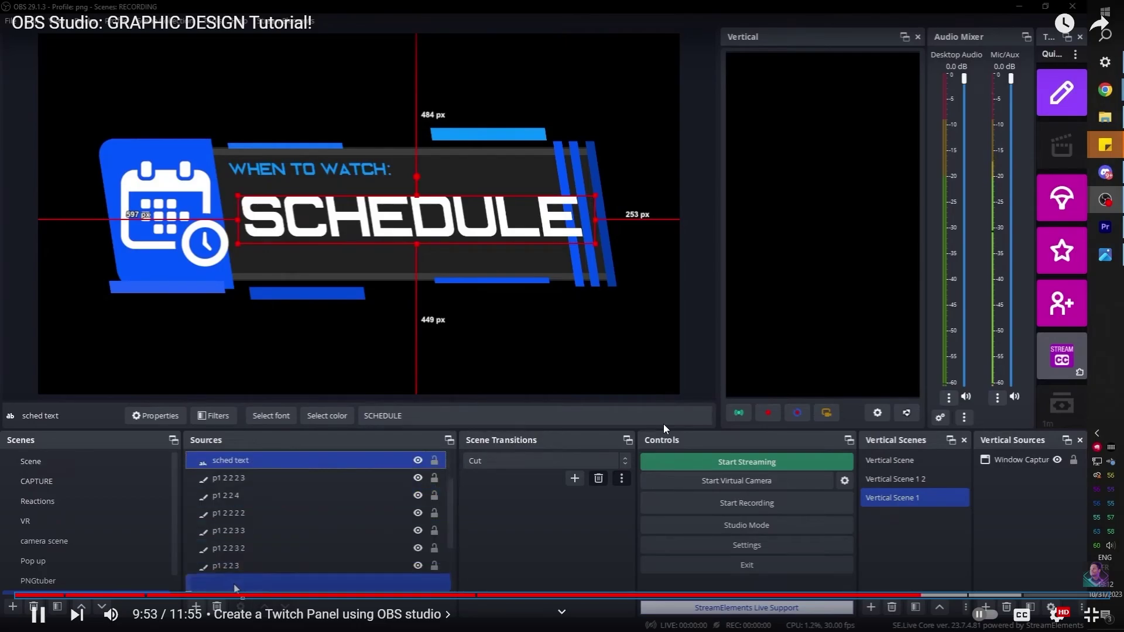
left_click(999, 597)
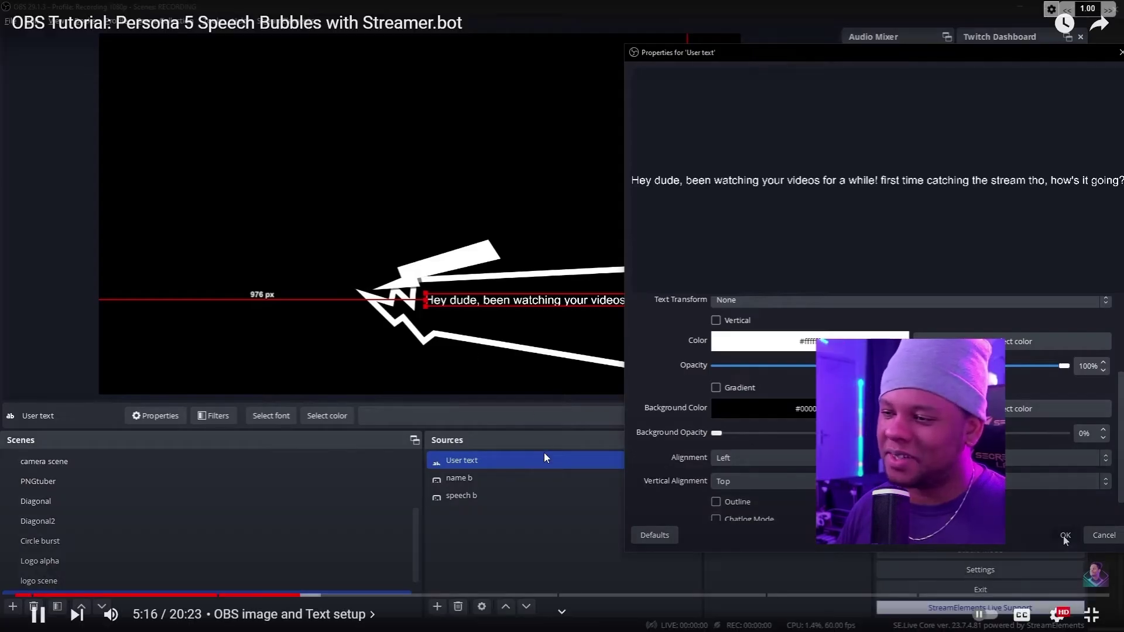
Apply rounded_rect.shader to back1 and stretch it into a wide, short pill.
left_click(1057, 595)
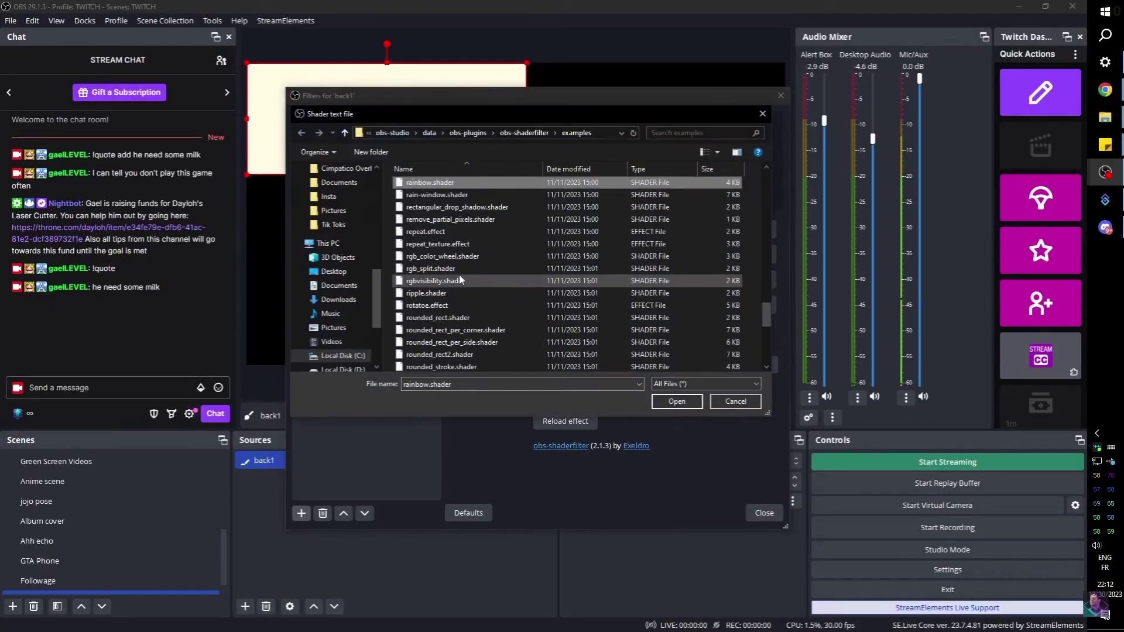
scroll(439, 260, "down", 1)
double_click(439, 292)
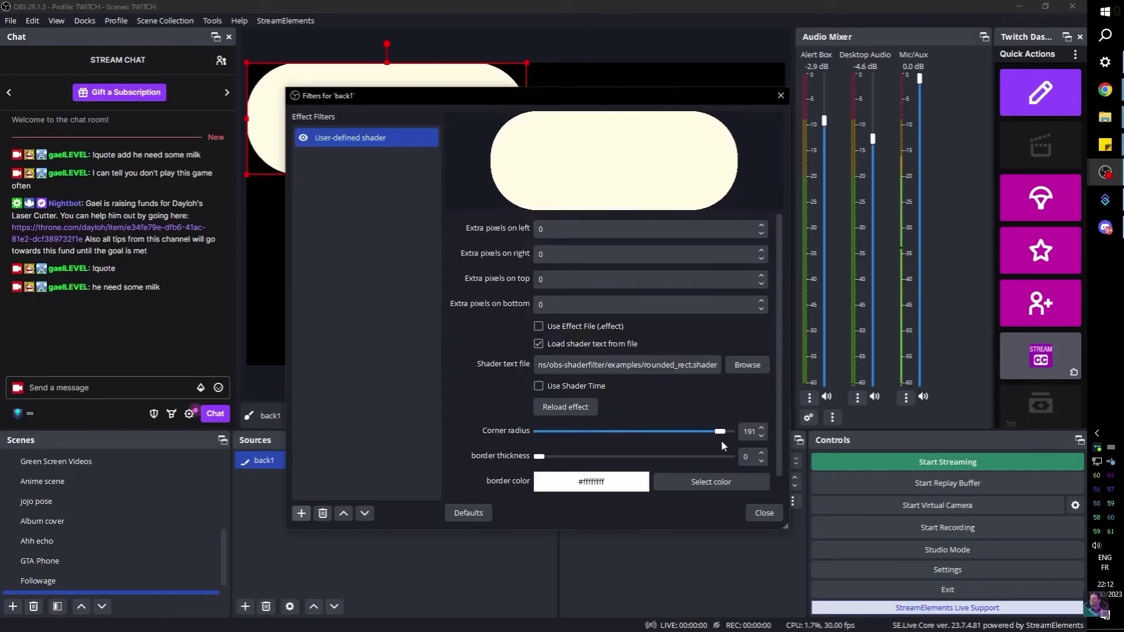
key("Escape")
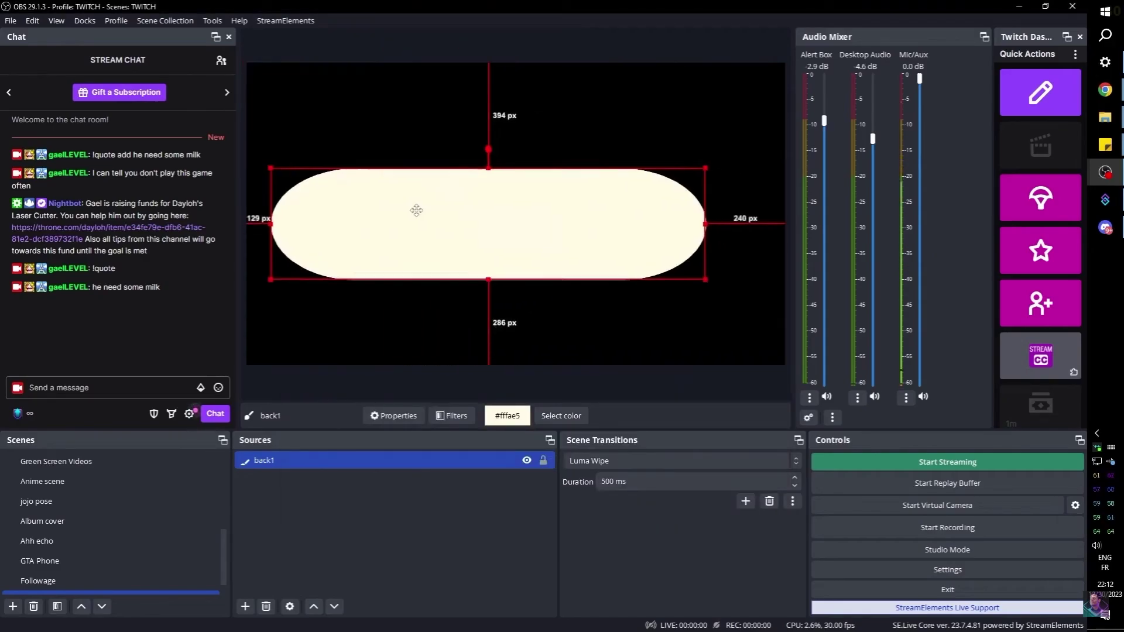
mouse_move(527, 119)
left_mouse_down()
mouse_move(729, 213)
mouse_move(721, 225)
left_mouse_up()
left_click_drag(510, 327, 510, 296)
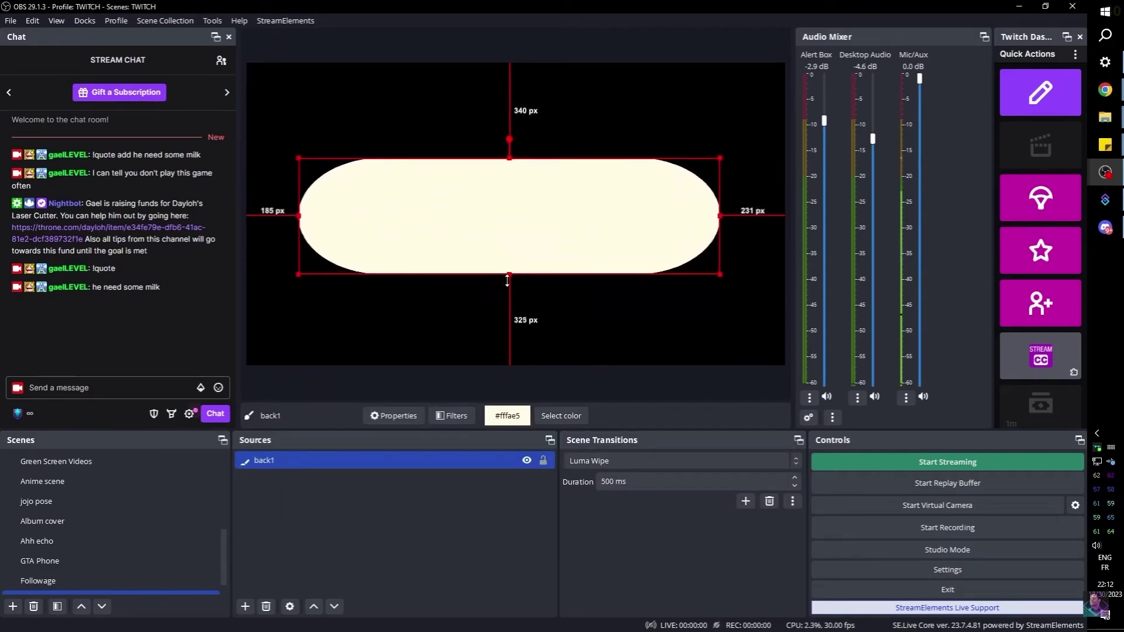
Paste a duplicate back1 2 lower down and tilt it about 10 degrees.
right_click(295, 458)
left_click(375, 469)
right_click(342, 473)
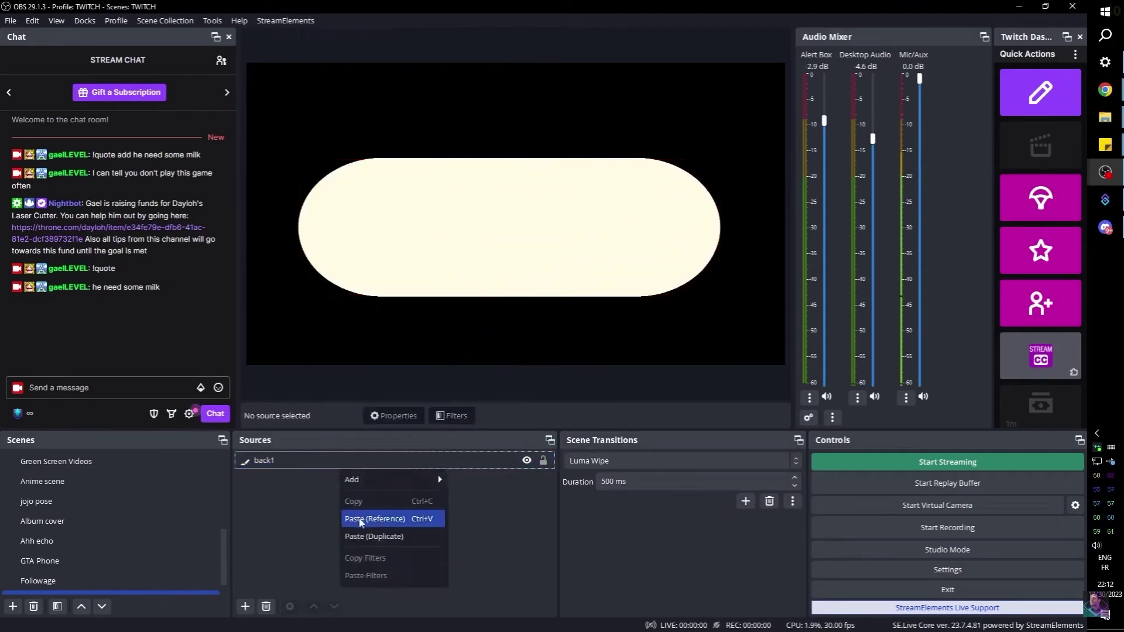
left_click(362, 538)
left_click_drag(326, 261, 315, 282)
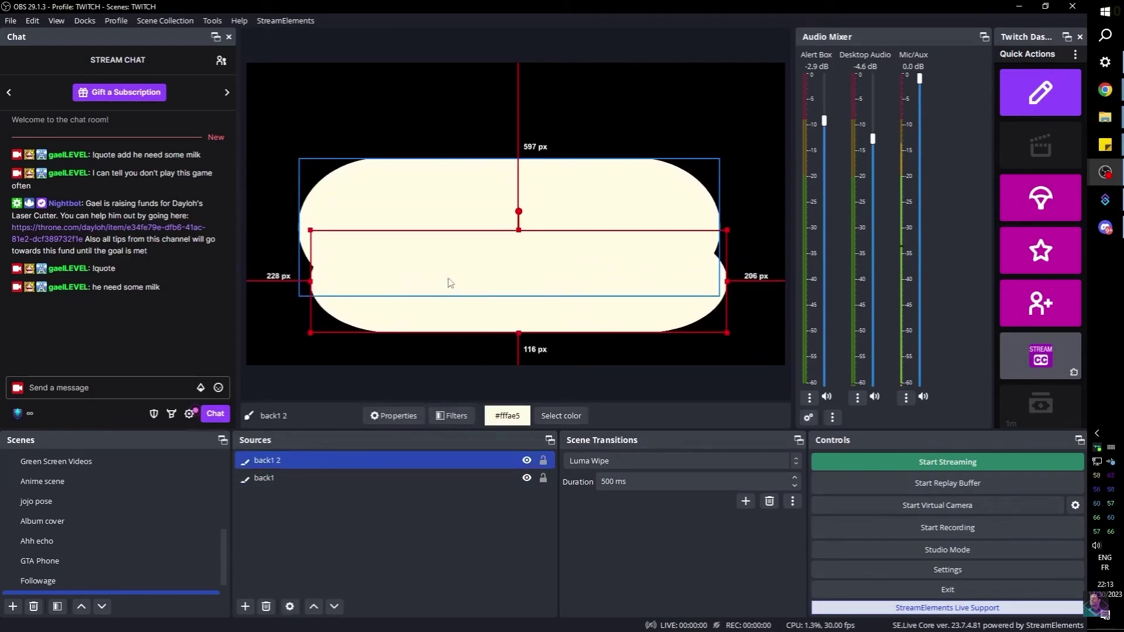
key("ctrl+e")
type("10")
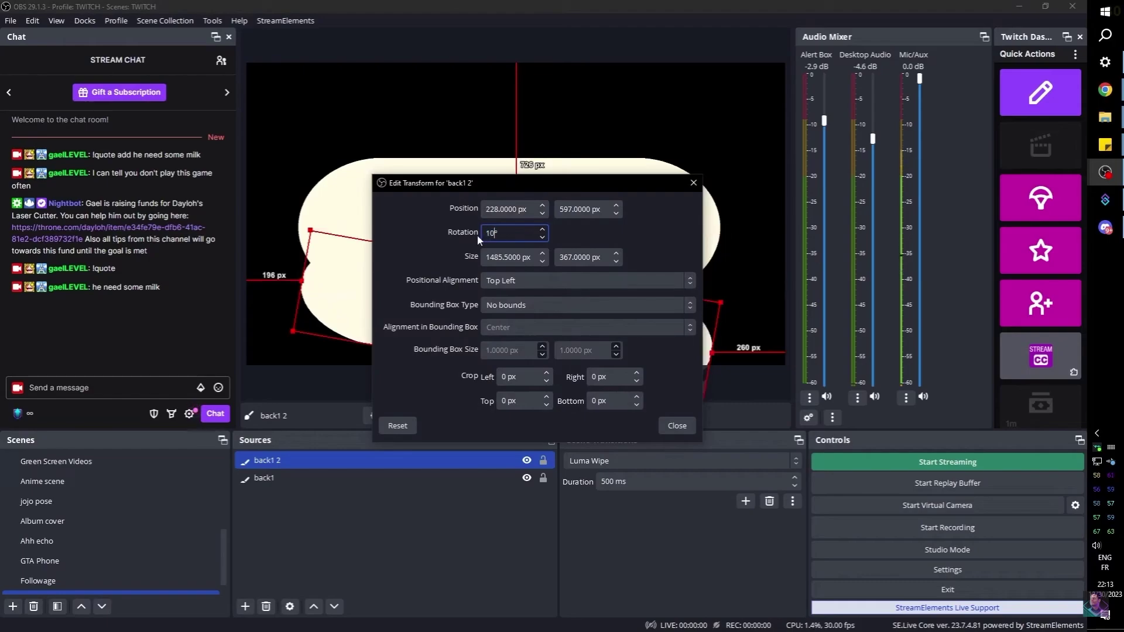
type("5")
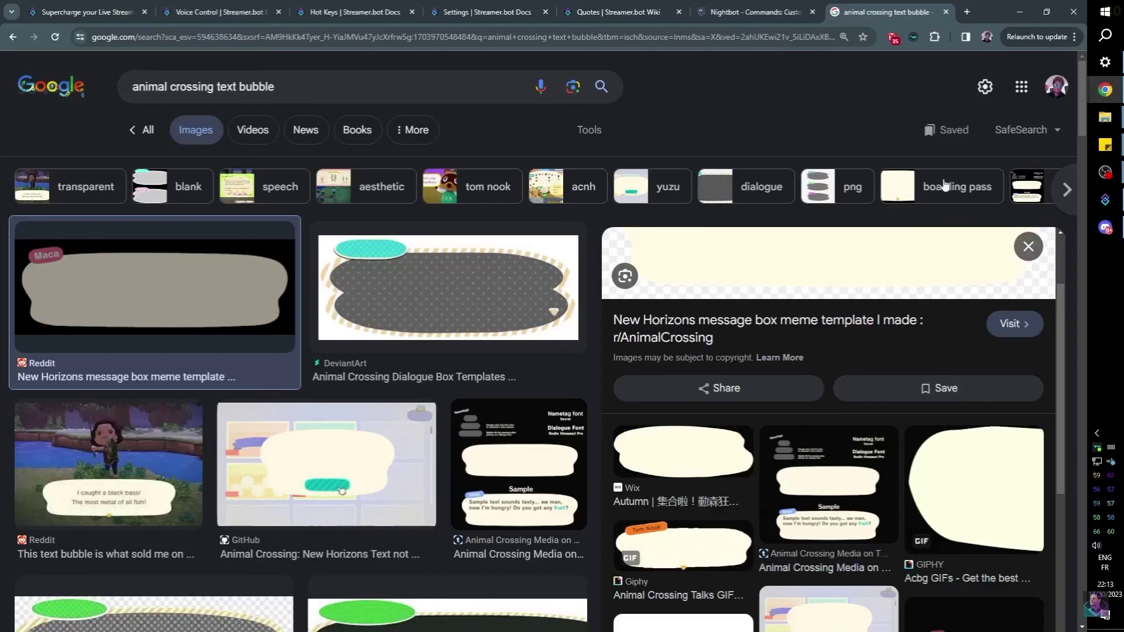
left_click_drag(932, 597, 963, 604)
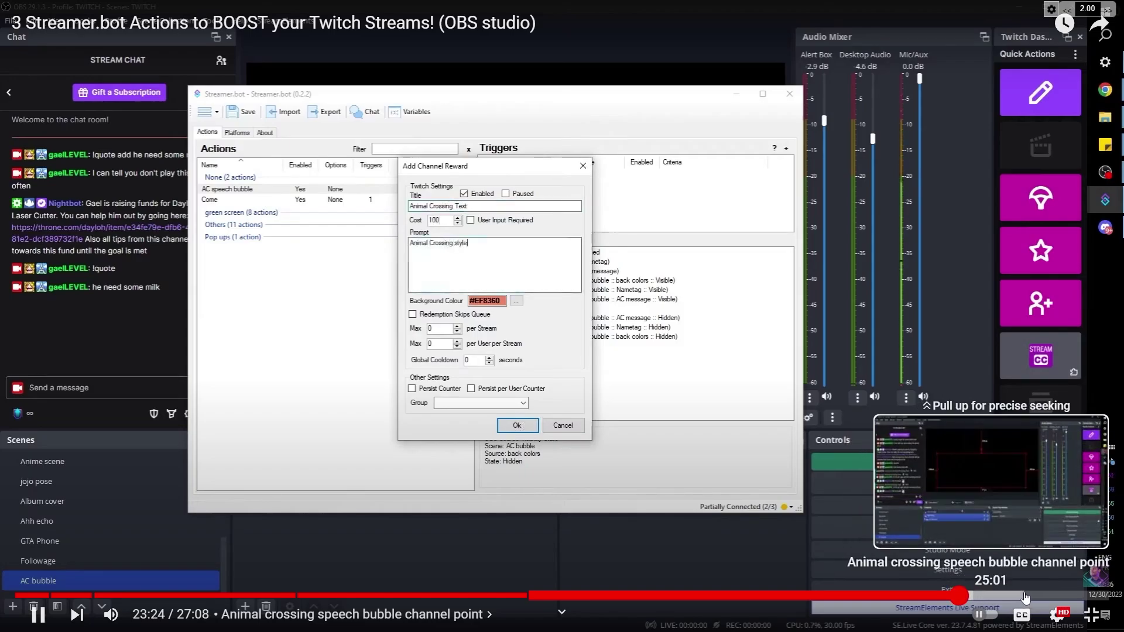
Tune the AC bubble's heat-wave strength and distortion, then send a test chat message.
left_click_drag(1025, 598, 1004, 580)
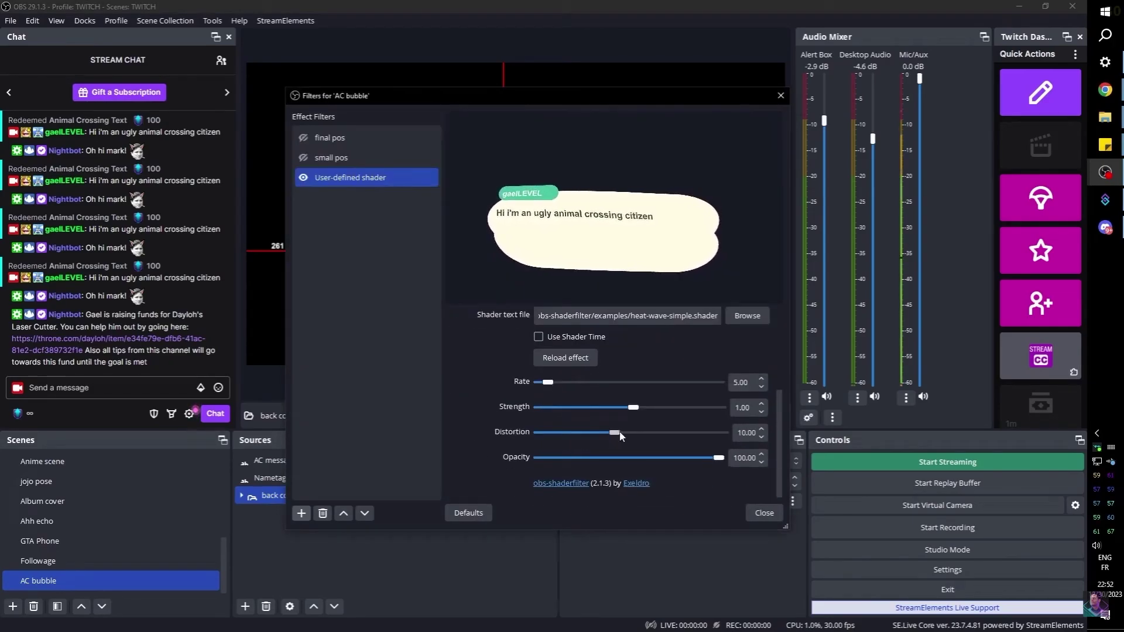
mouse_move(581, 408)
left_mouse_down()
mouse_move(607, 412)
mouse_move(572, 420)
left_mouse_up()
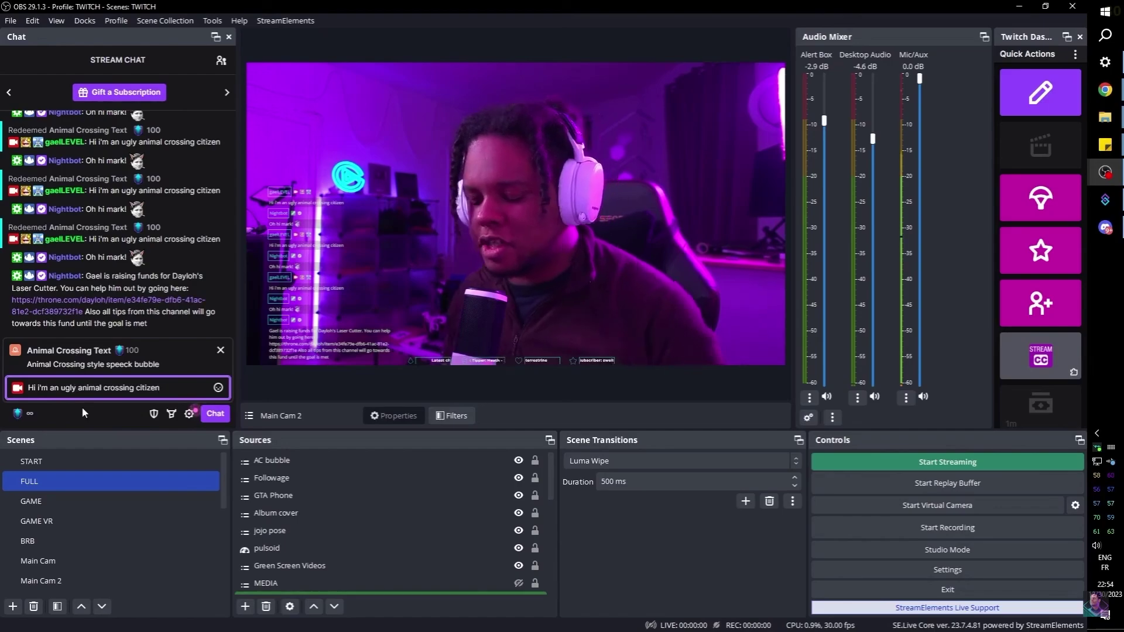
key("Return")
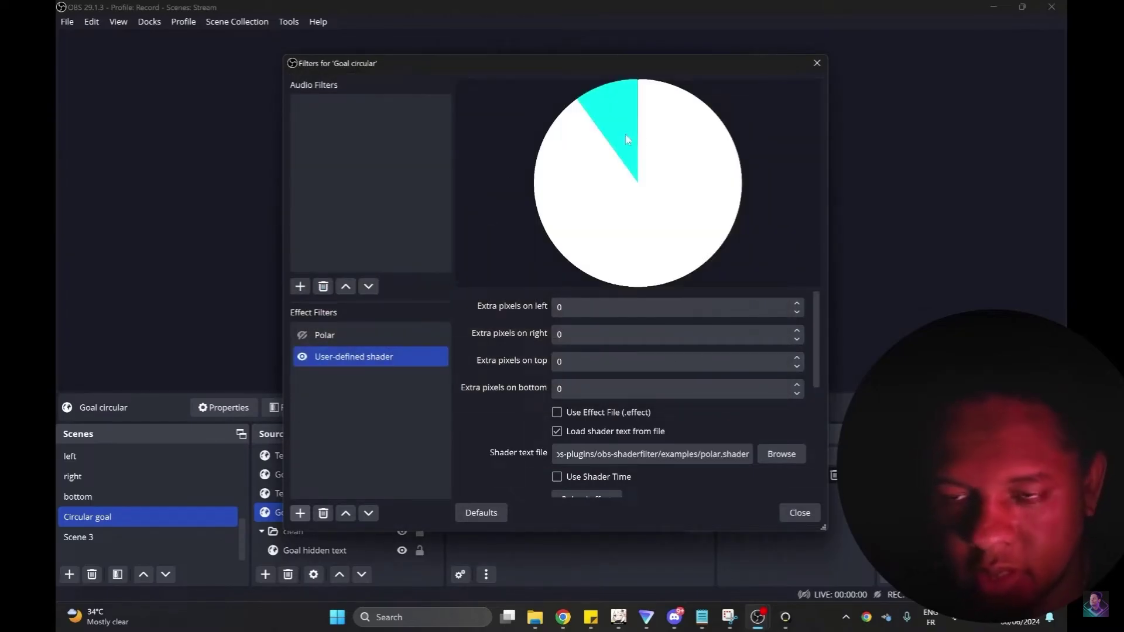
scroll(473, 399, "down", 5)
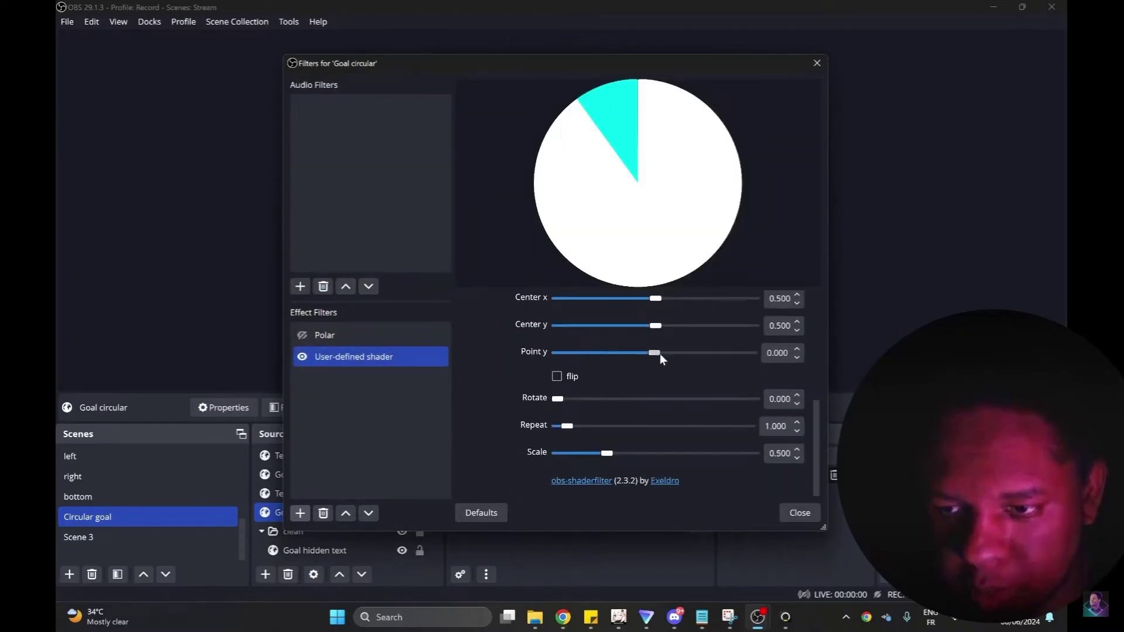
Set the polar shader's Point y to 0.999 and Scale to 0.2 to form a ring.
left_click_drag(653, 355, 753, 360)
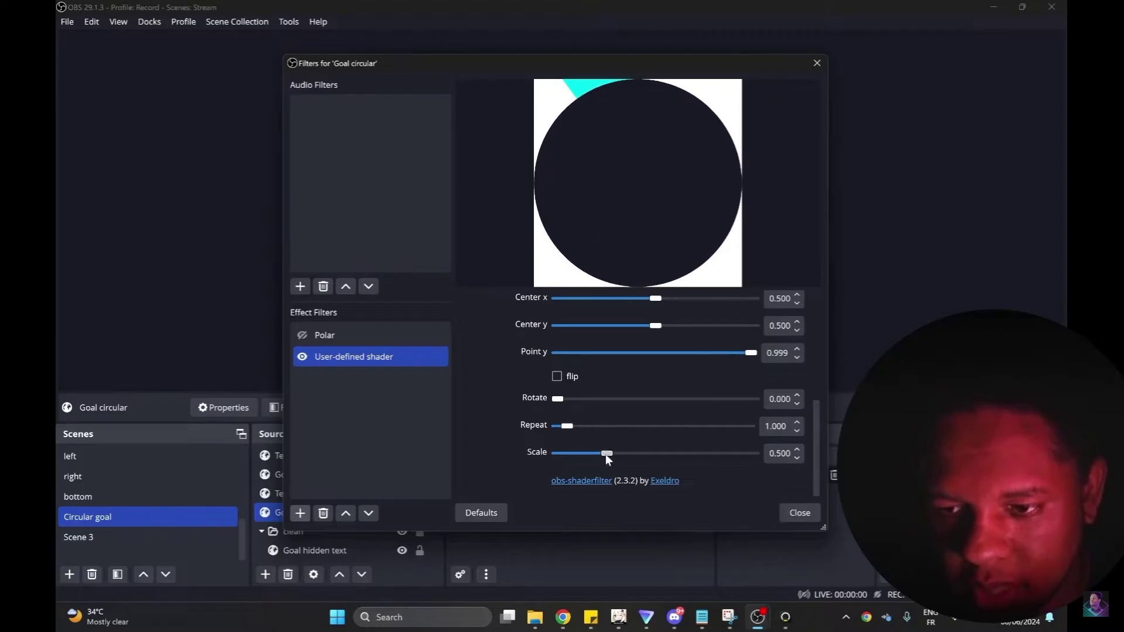
left_click_drag(605, 454, 577, 455)
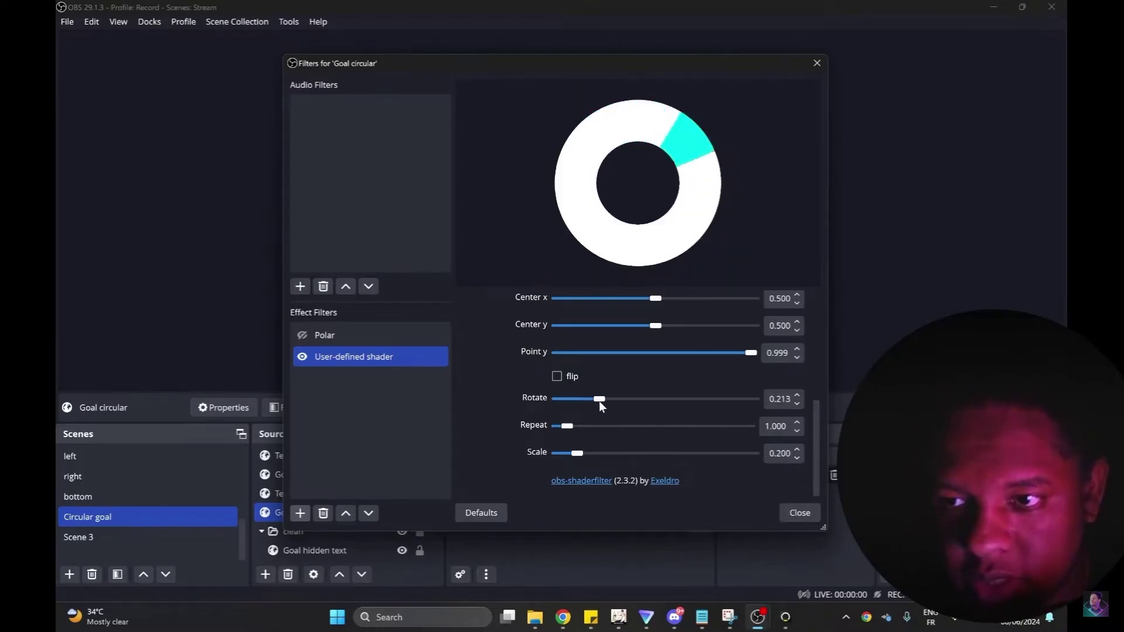
key("Escape")
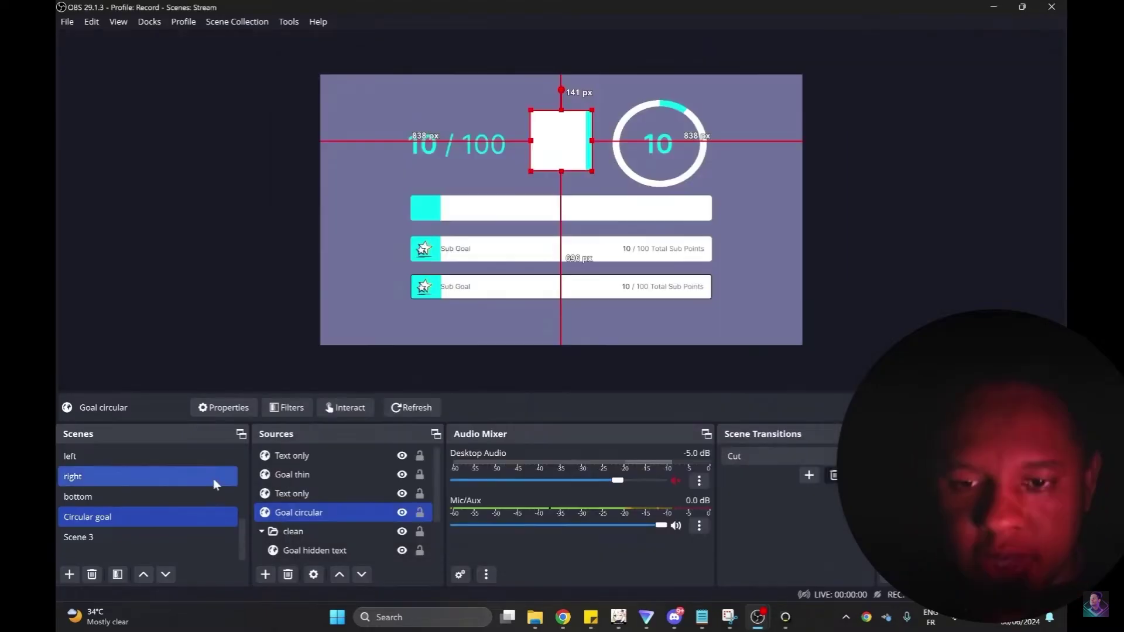
double_click(311, 513)
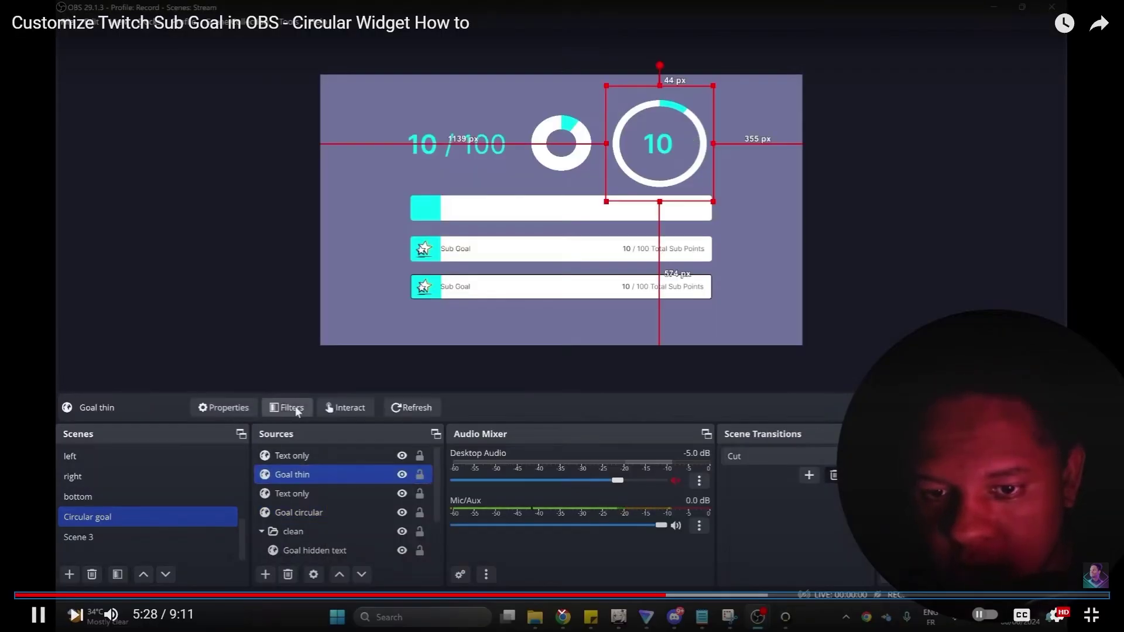
scroll(477, 438, "down", 2)
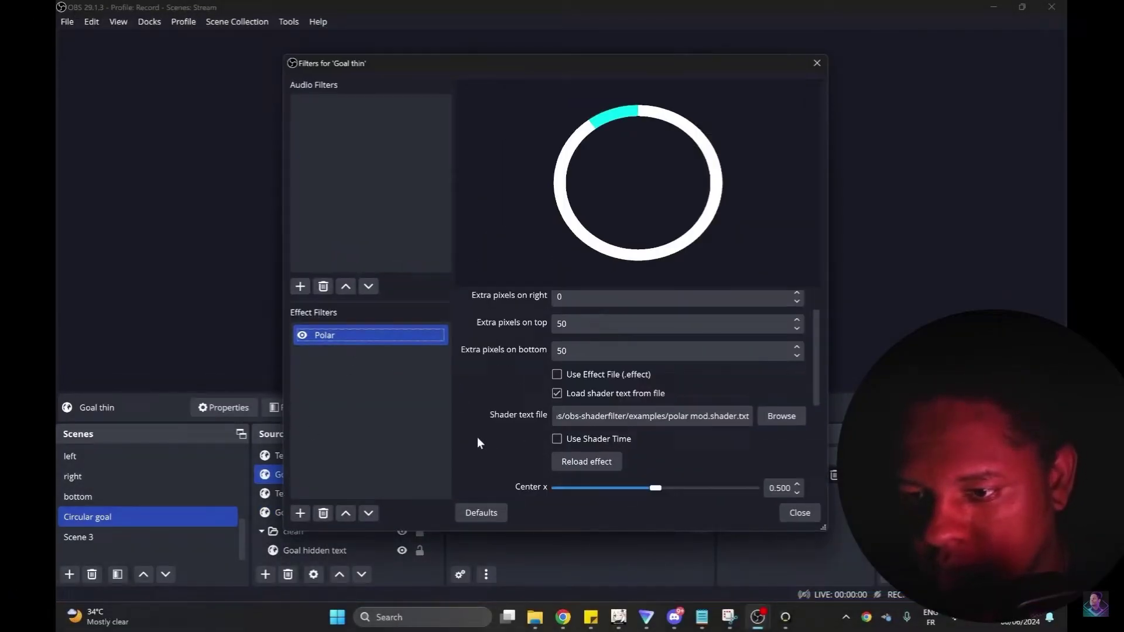
Open polar.shader from the examples folder in Notepad, just once.
left_click(780, 415)
scroll(507, 154, "down", 3)
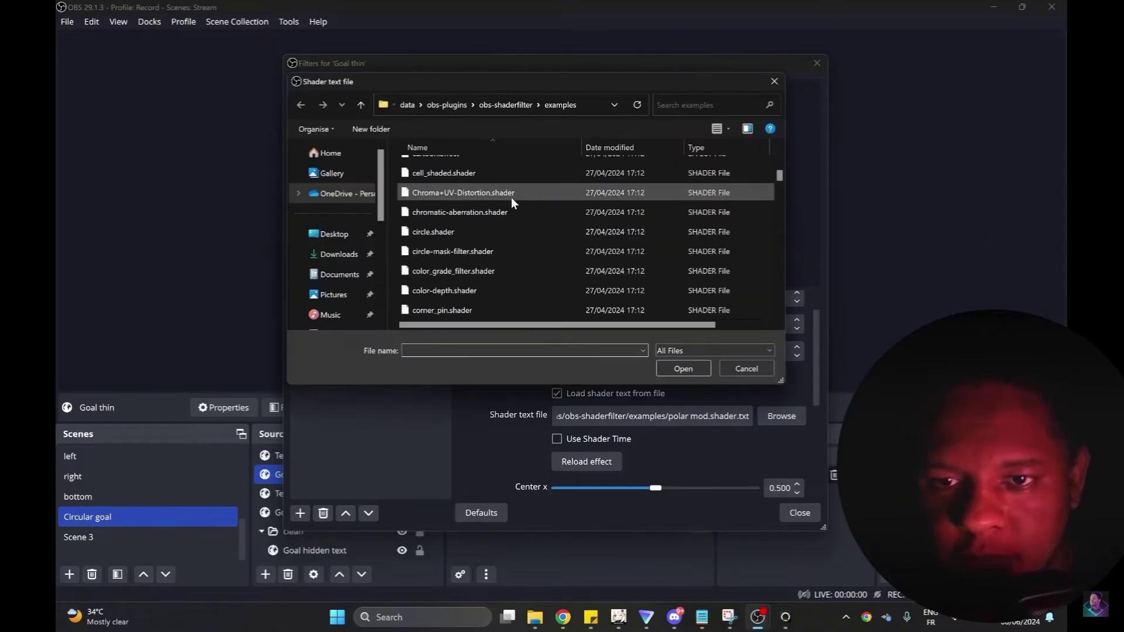
scroll(511, 198, "down", 3)
scroll(515, 238, "down", 3)
scroll(523, 243, "down", 3)
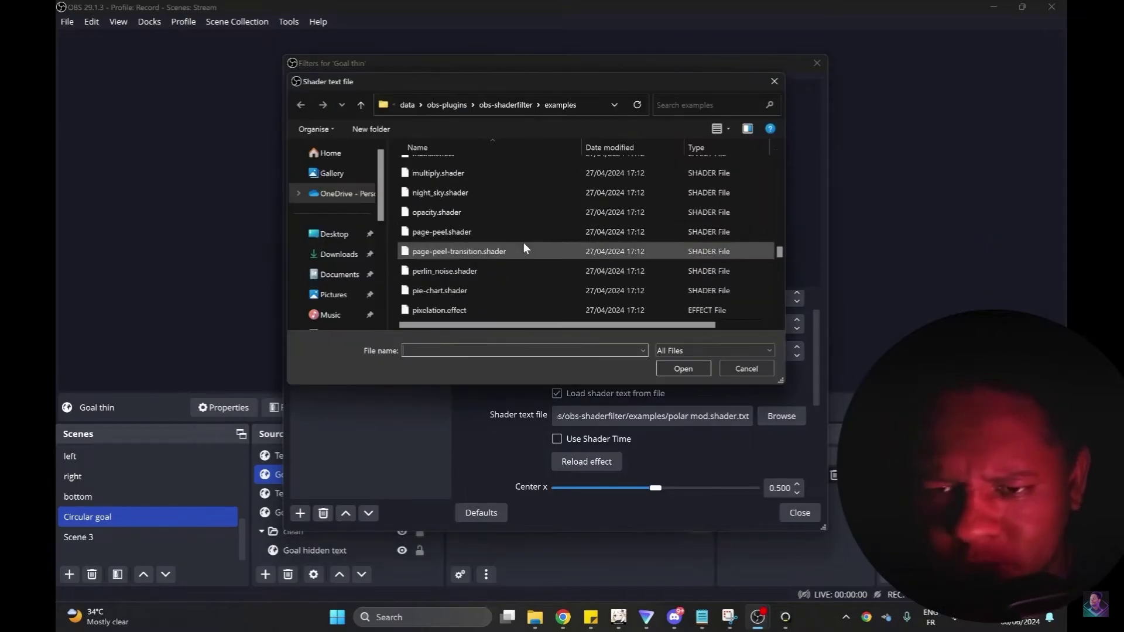
scroll(509, 244, "down", 1)
scroll(502, 250, "down", 2)
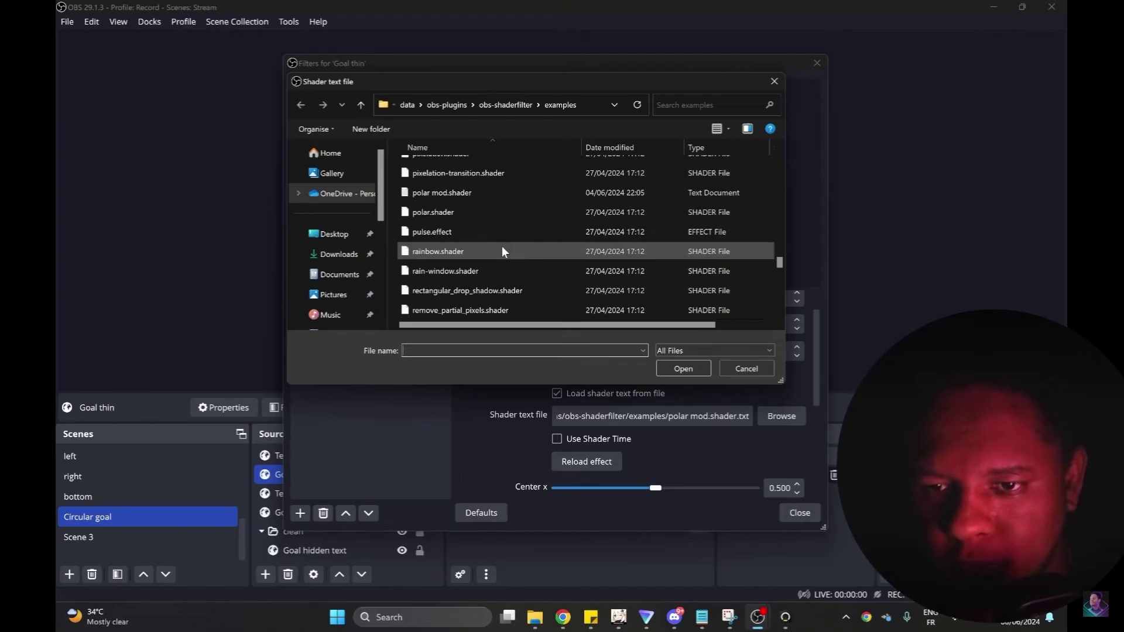
left_click(432, 212)
right_click(432, 214)
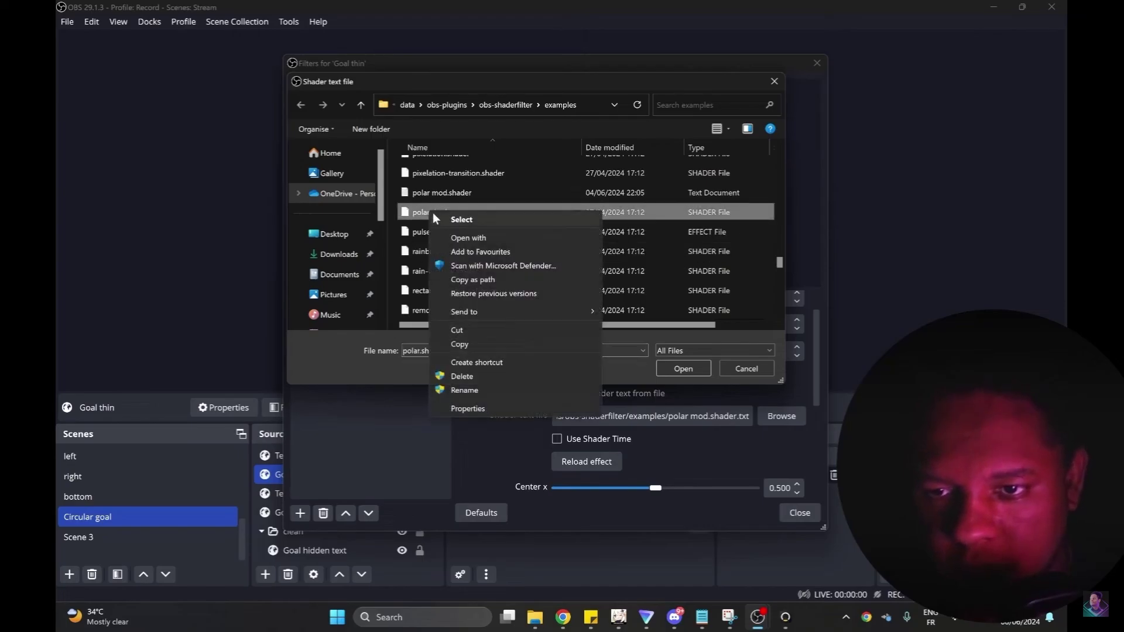
left_click(505, 233)
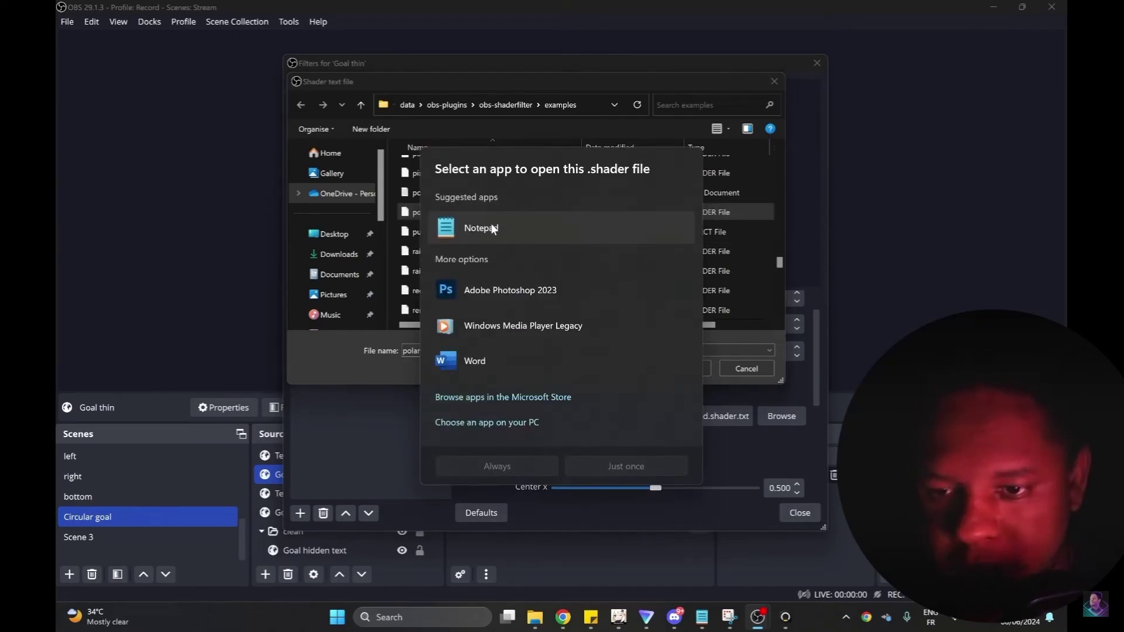
left_click(491, 223)
left_click(609, 464)
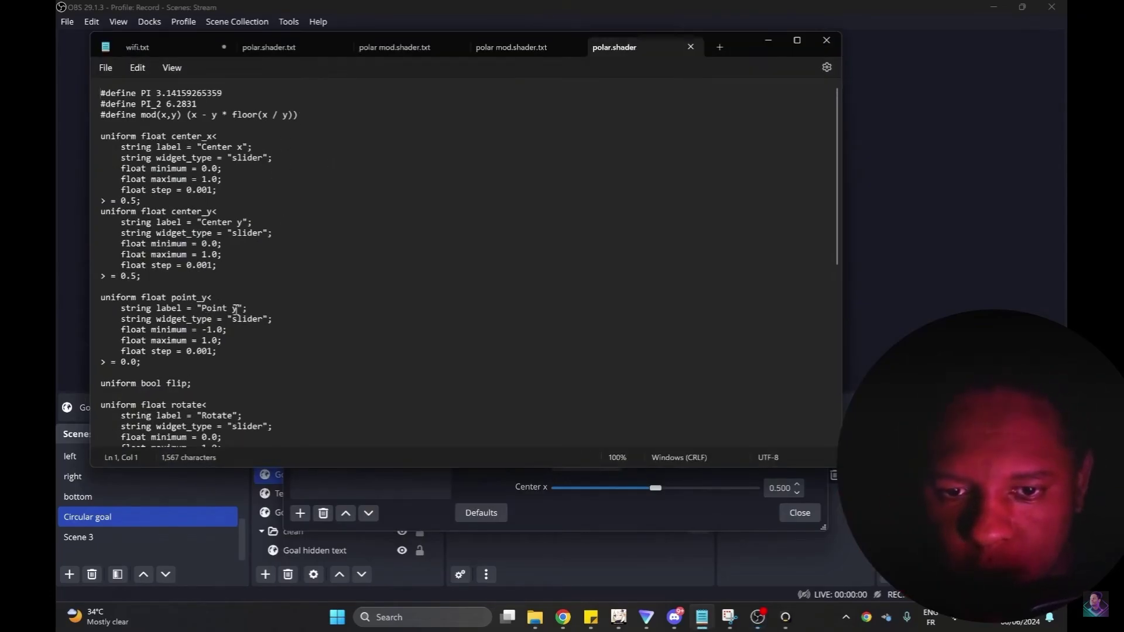
scroll(197, 292, "down", 1)
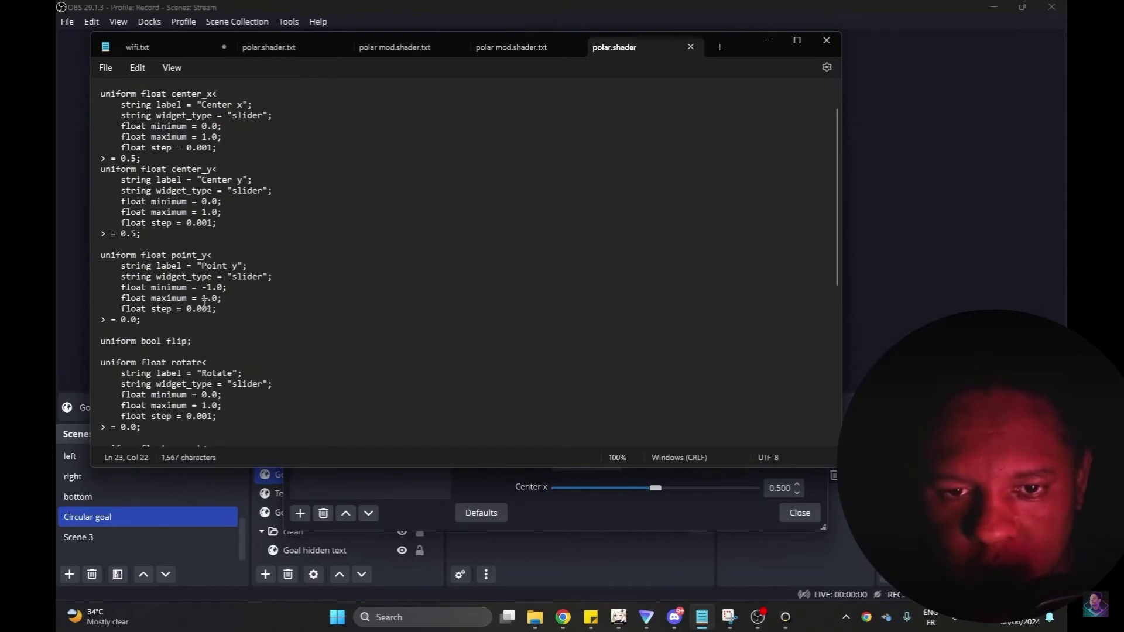
Check the -6.0 to 6.0 Point y range in polar mod.shader.txt, then minimize Notepad.
left_click(524, 51)
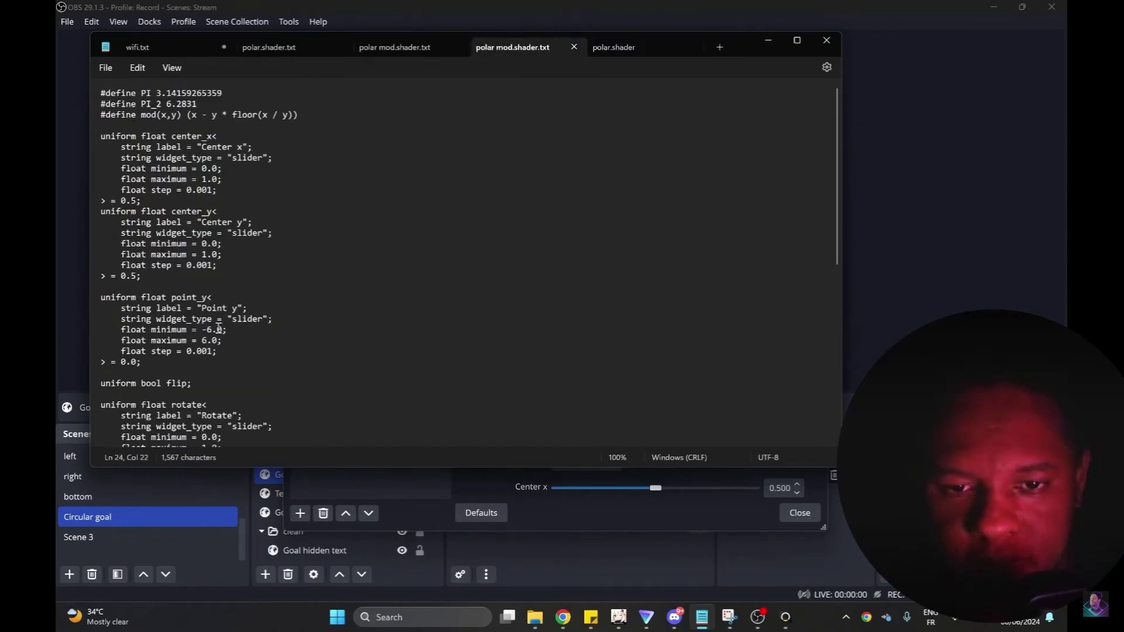
scroll(218, 329, "down", 1)
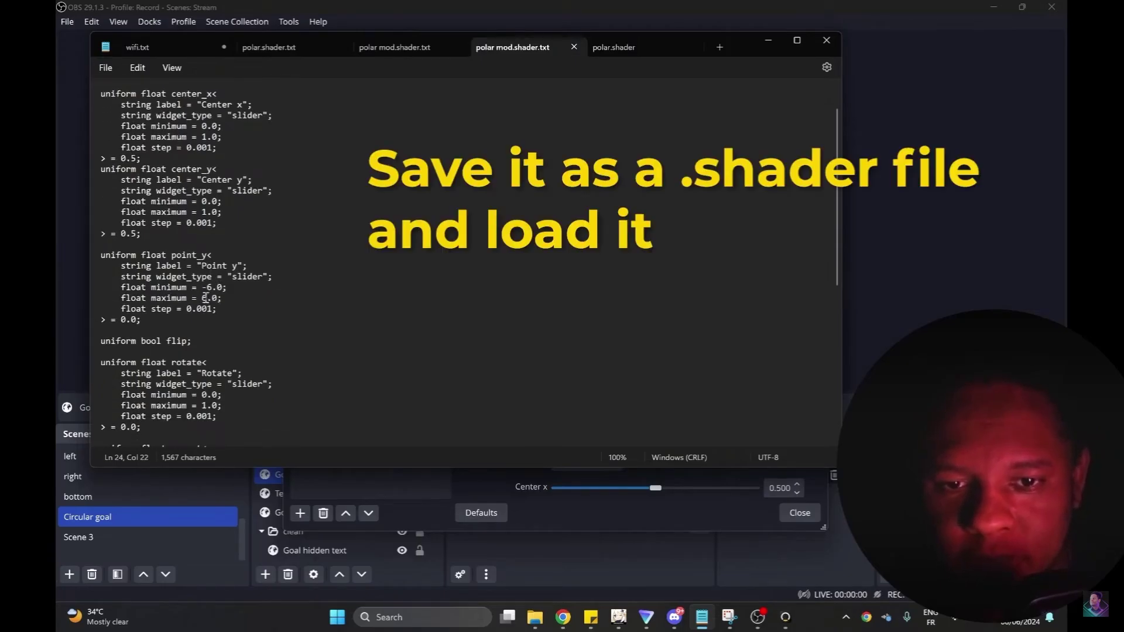
left_click(766, 39)
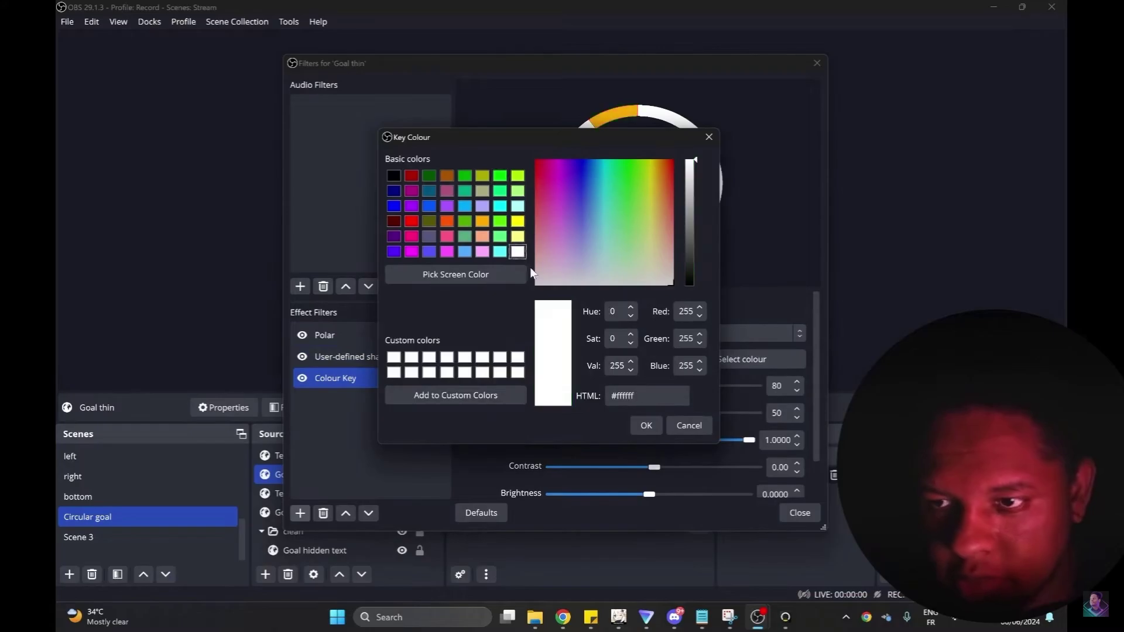
Raise the white Colour Key's similarity to about 573, then close the filters.
left_click_drag(569, 387, 668, 386)
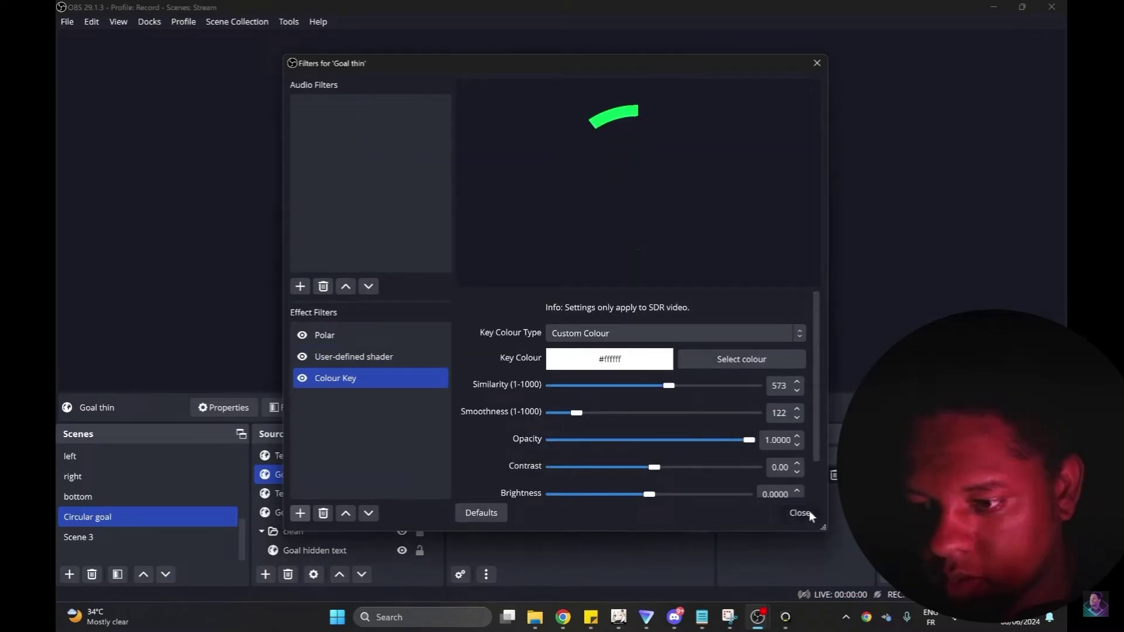
left_click(799, 513)
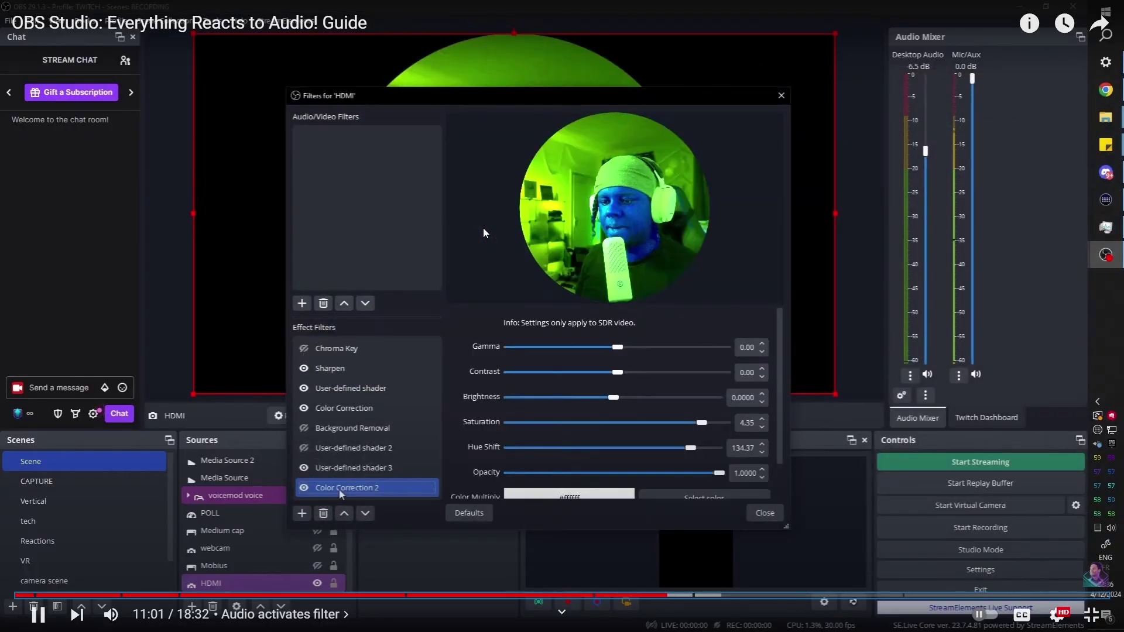
Load VHS.shader into the HDMI camera's User-defined shader 4 filter and close its filters.
double_click(420, 304)
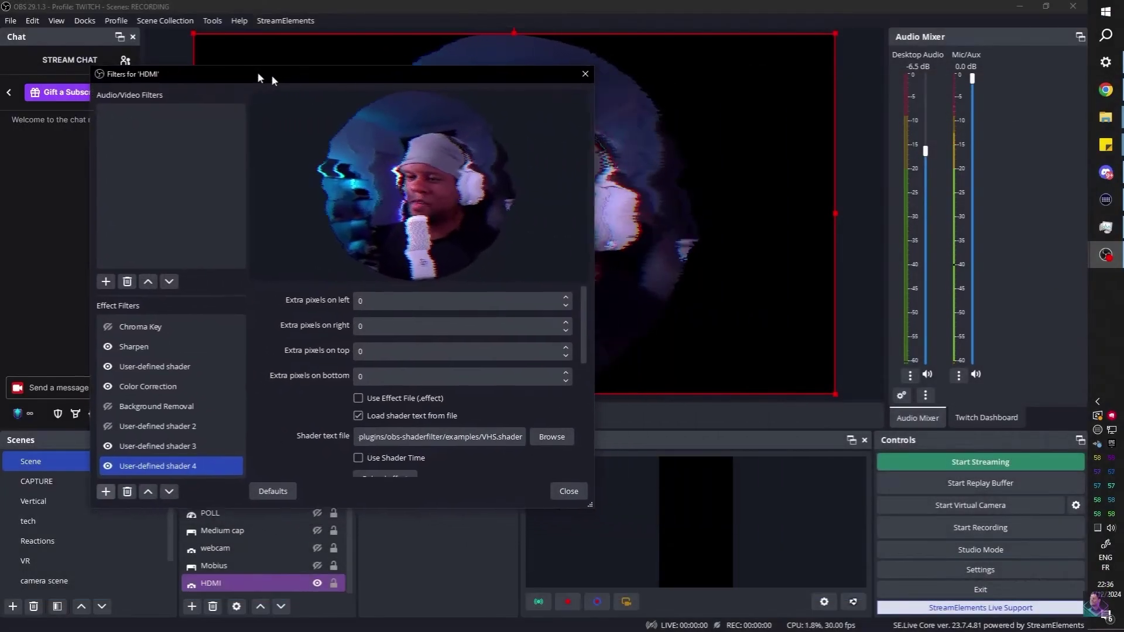
left_click_drag(470, 97, 202, 62)
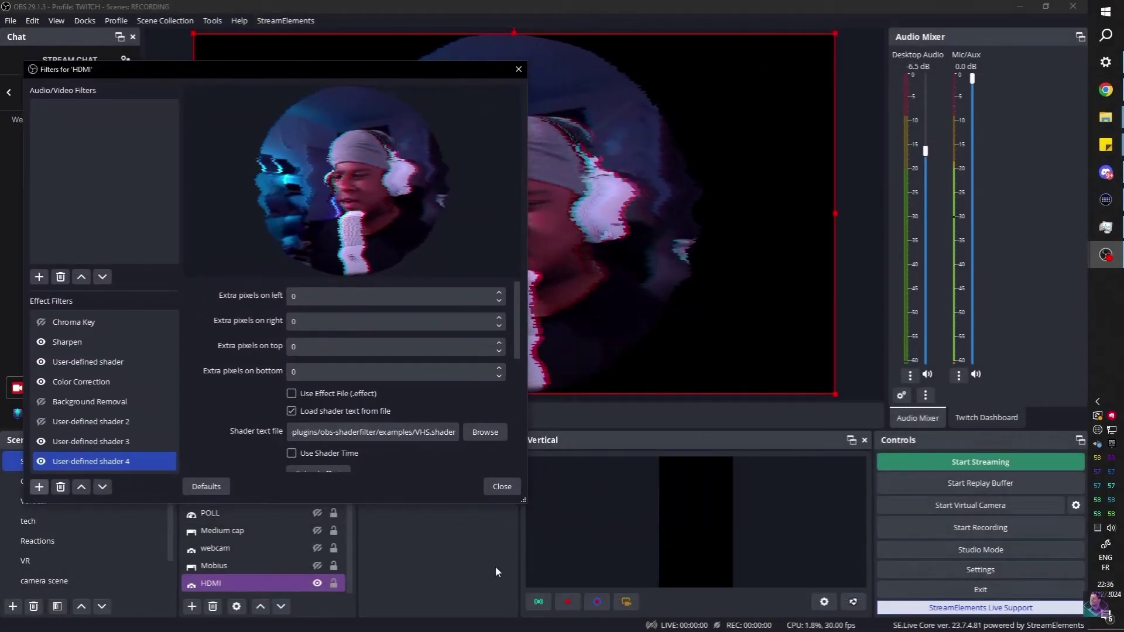
key("Escape")
Point Mic/Aux's Audio Move 3 filter at the HDMI camera's User-defined shader 4.
left_click(958, 375)
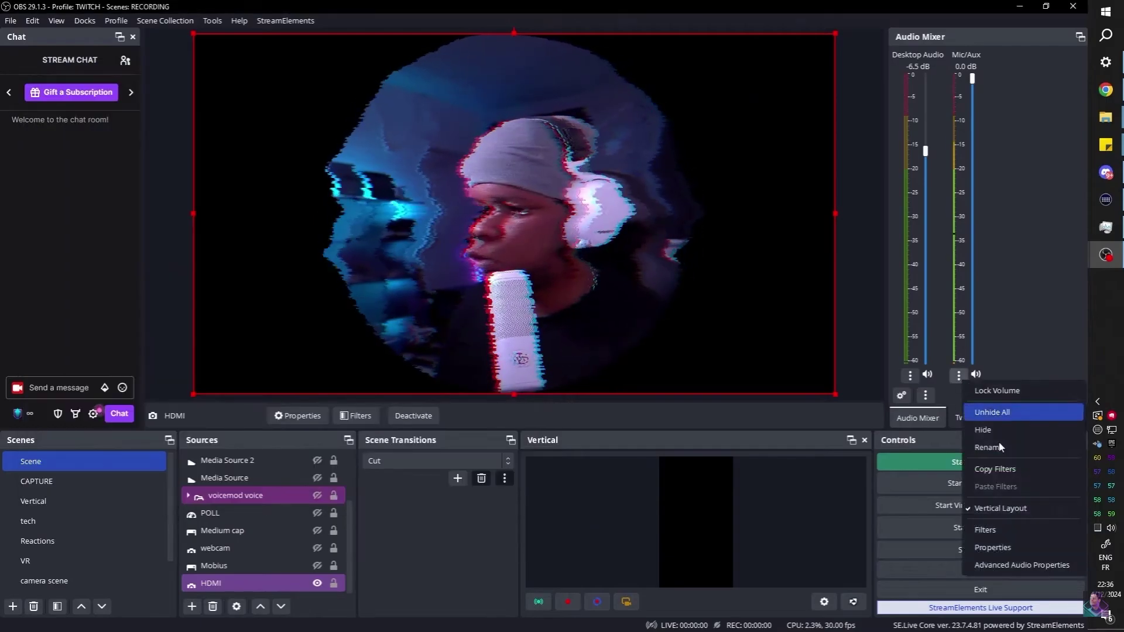
left_click(979, 530)
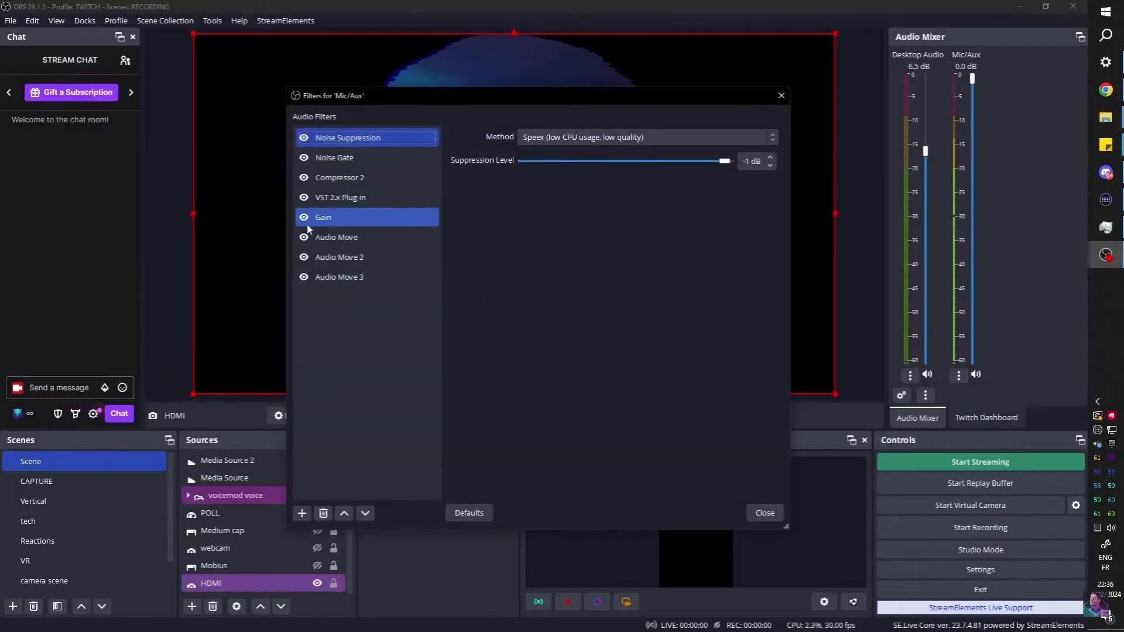
left_click(728, 232)
left_click(561, 331)
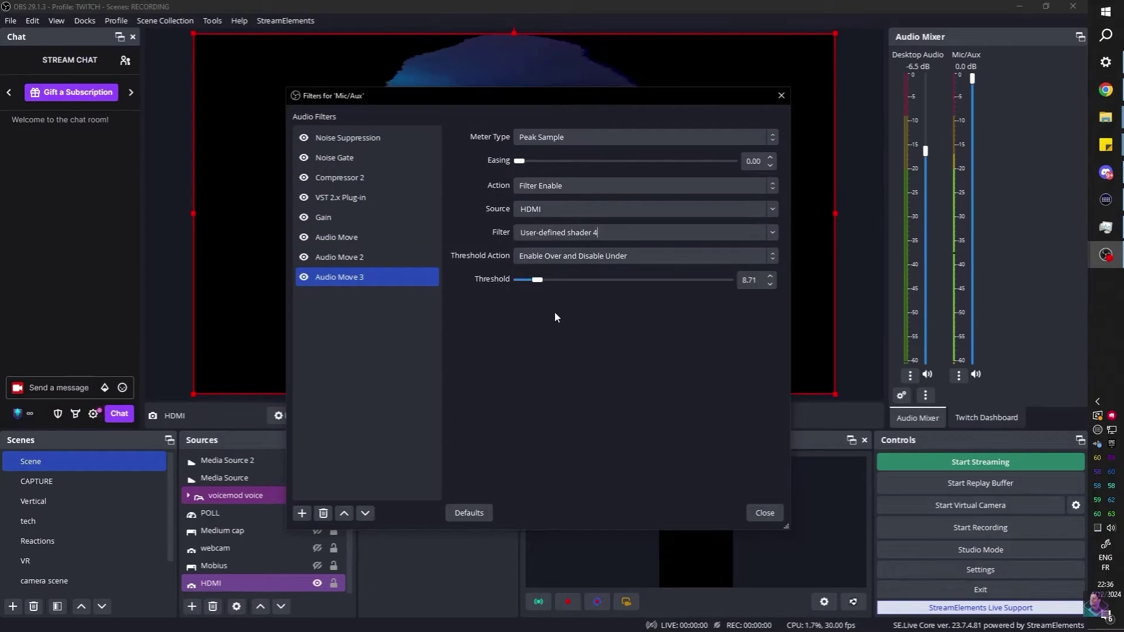
left_click_drag(402, 95, 881, 113)
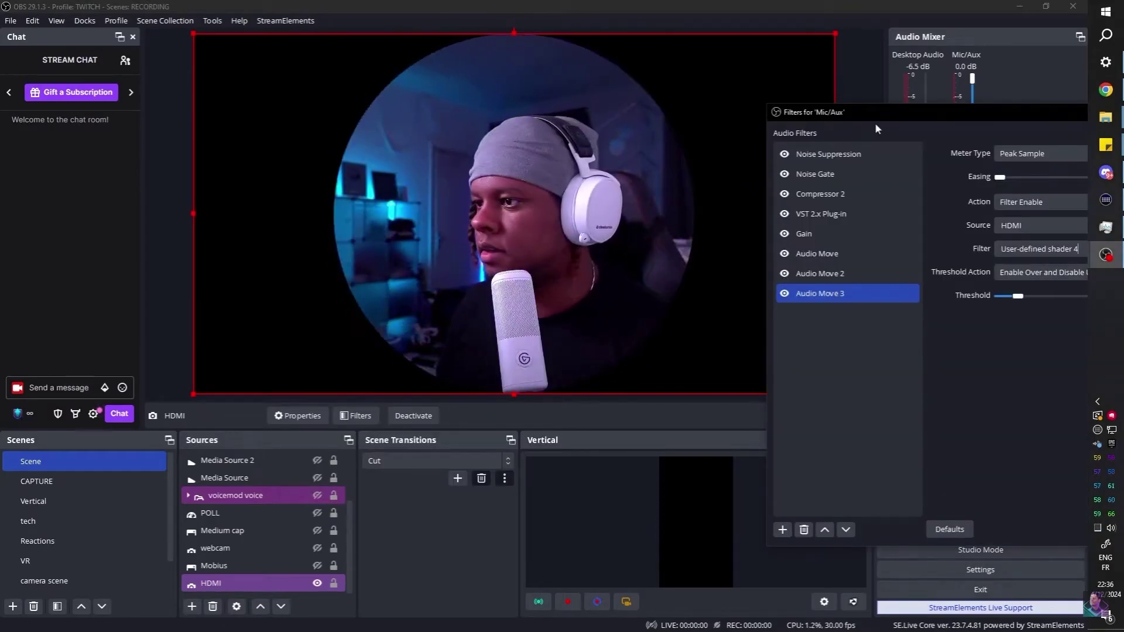
left_click_drag(880, 111, 857, 86)
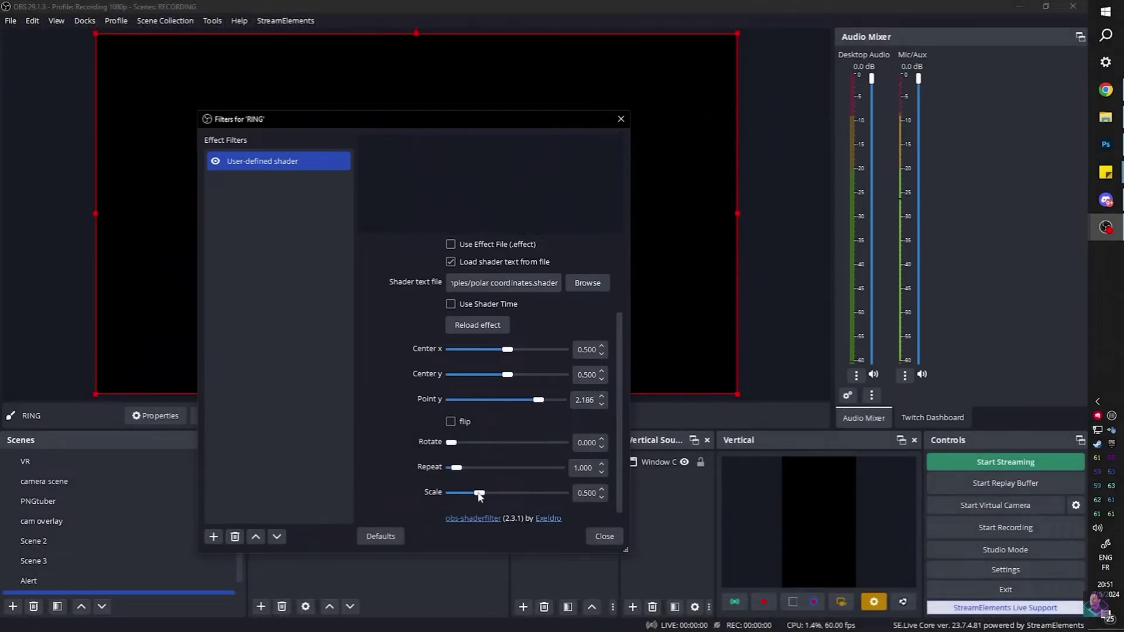
Shrink the RING shader scale to a thin ring and set the Move Value's next move.
left_click_drag(476, 497, 459, 497)
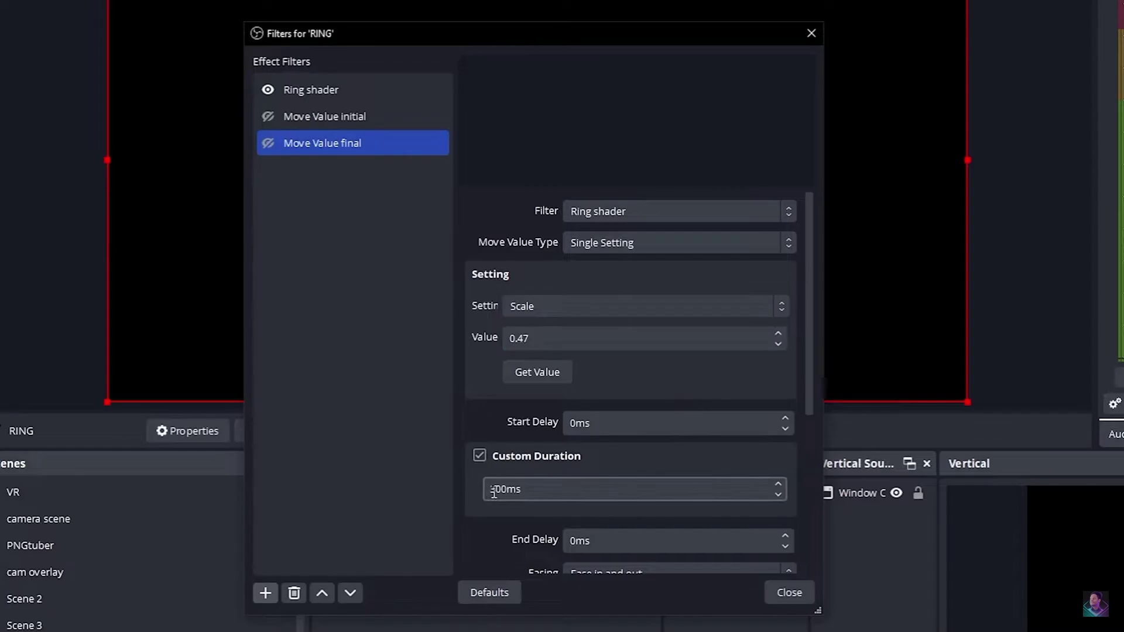
left_click(315, 117)
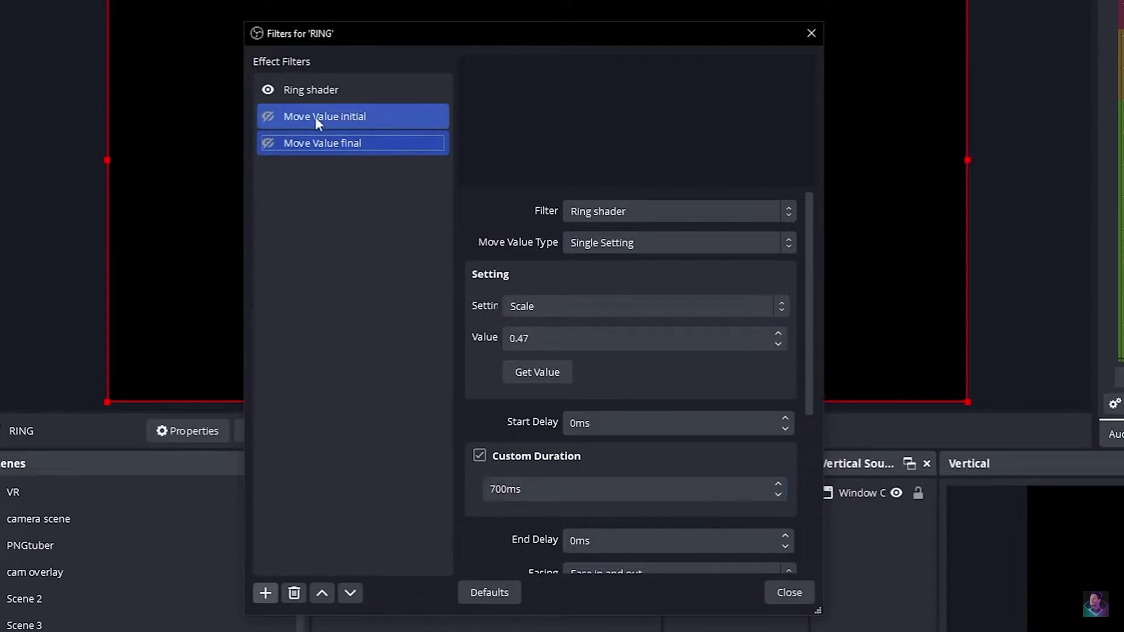
scroll(461, 418, "down", 5)
left_click(645, 491)
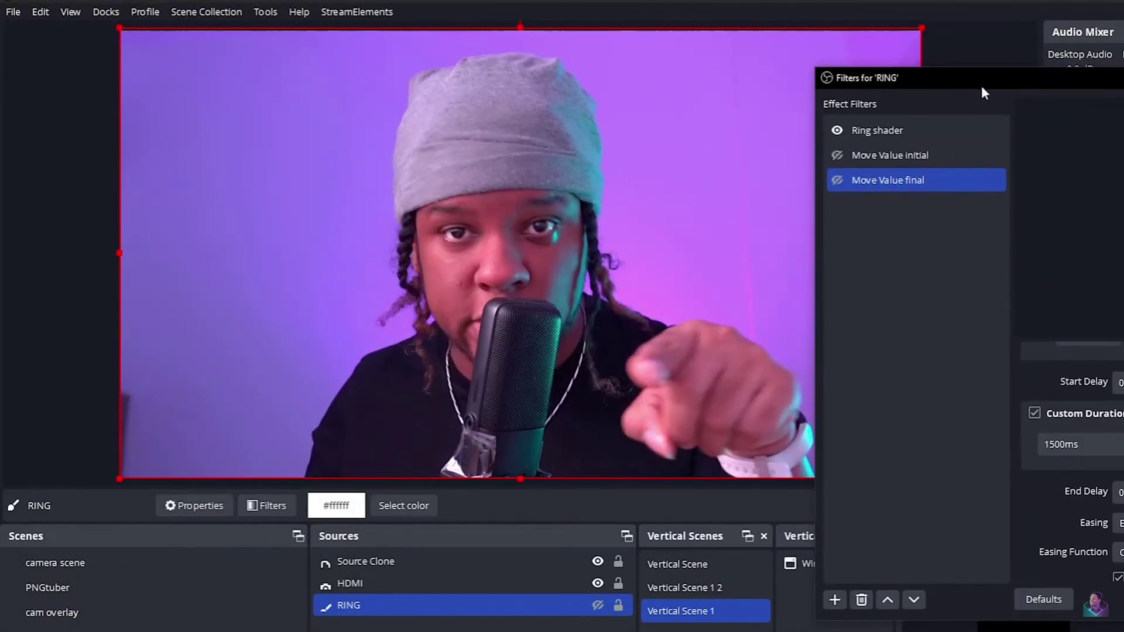
Open the Source Clone source's filters and view its shader filter.
left_click(365, 562)
left_click(251, 507)
left_click(418, 449)
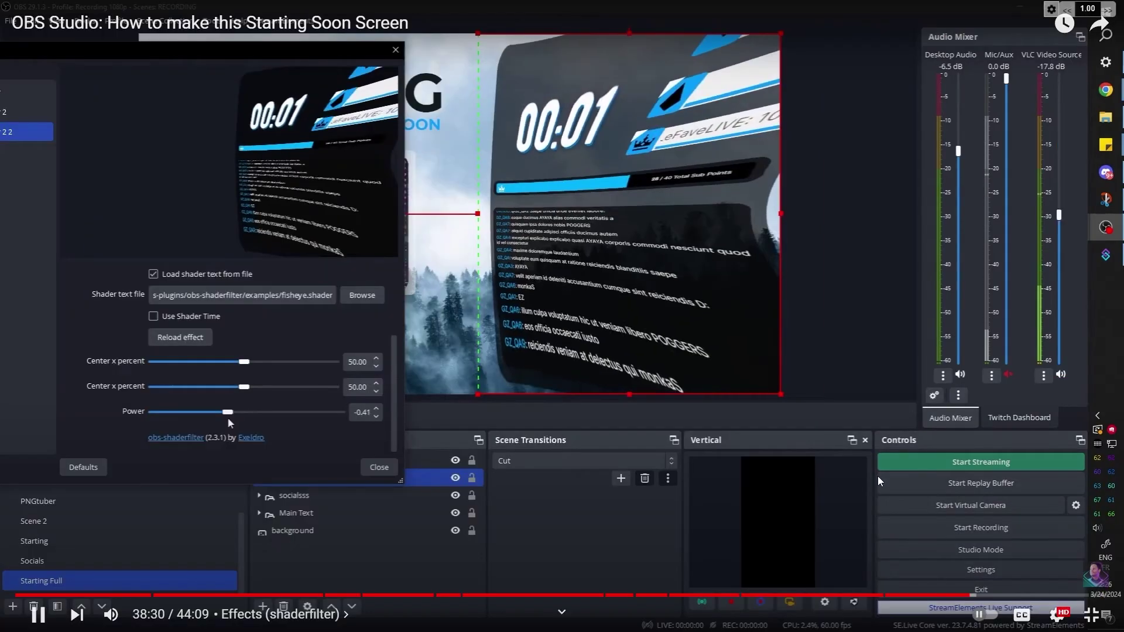
Make the fisheye Power strongly negative and shift Center x to skew the overlay panels.
mouse_move(227, 417)
left_mouse_down()
mouse_move(145, 419)
mouse_move(244, 424)
mouse_move(234, 427)
left_mouse_up()
left_click_drag(244, 362, 256, 370)
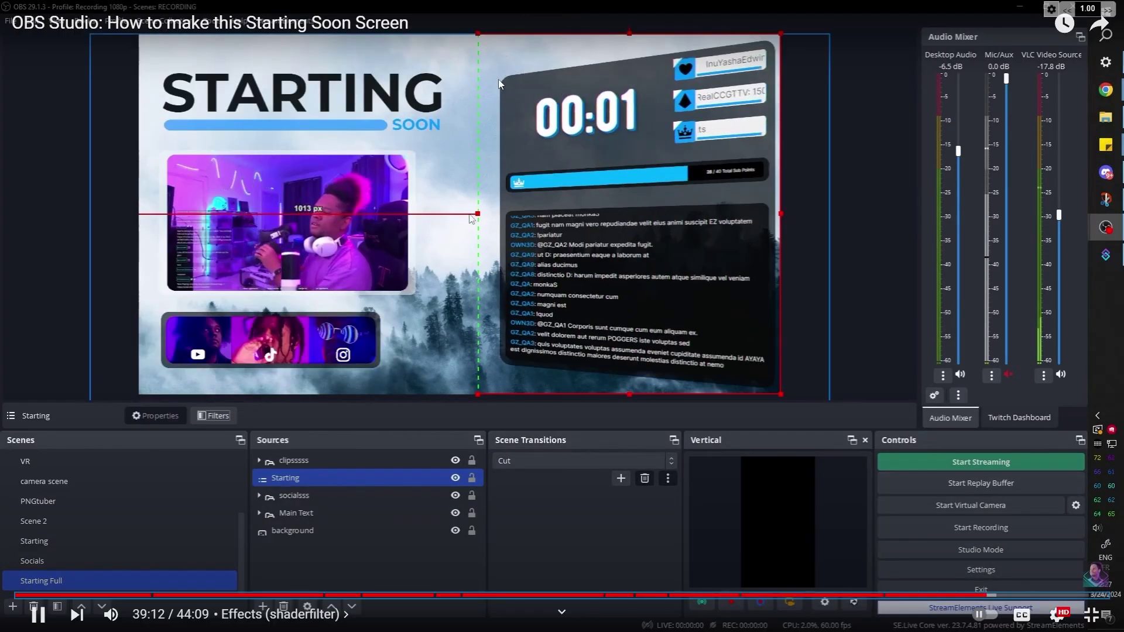